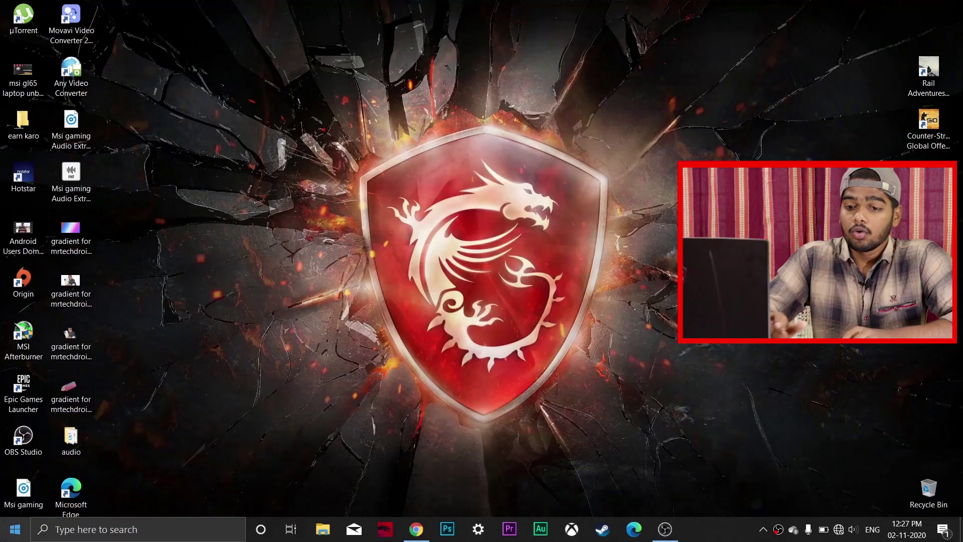
Launch Windows Settings and browse the System category's Notifications and Display pages.
click(14, 529)
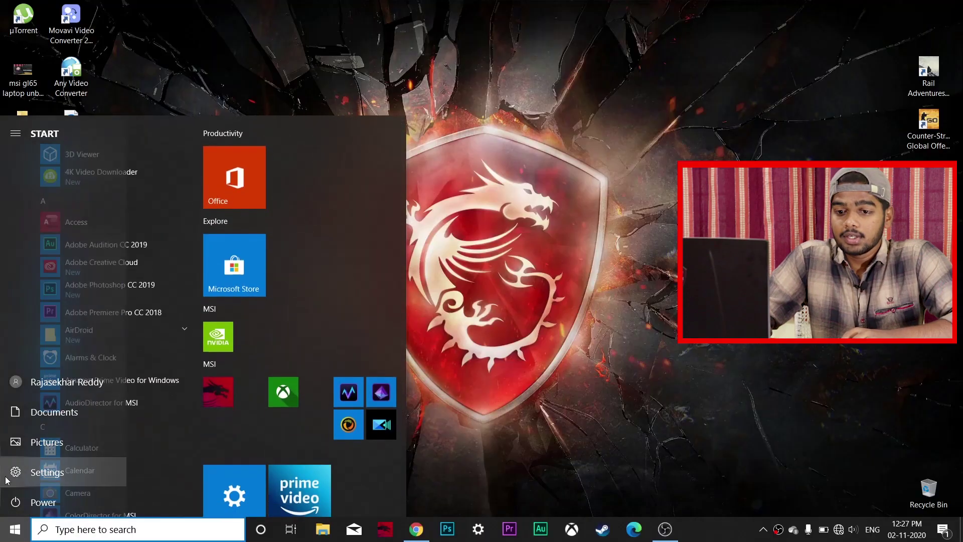
click(16, 475)
click(163, 215)
click(164, 212)
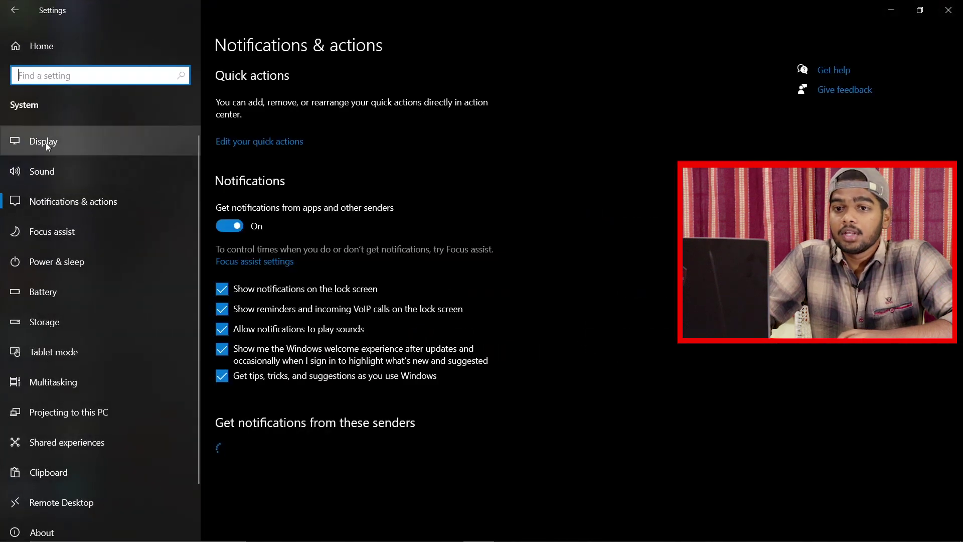
click(47, 143)
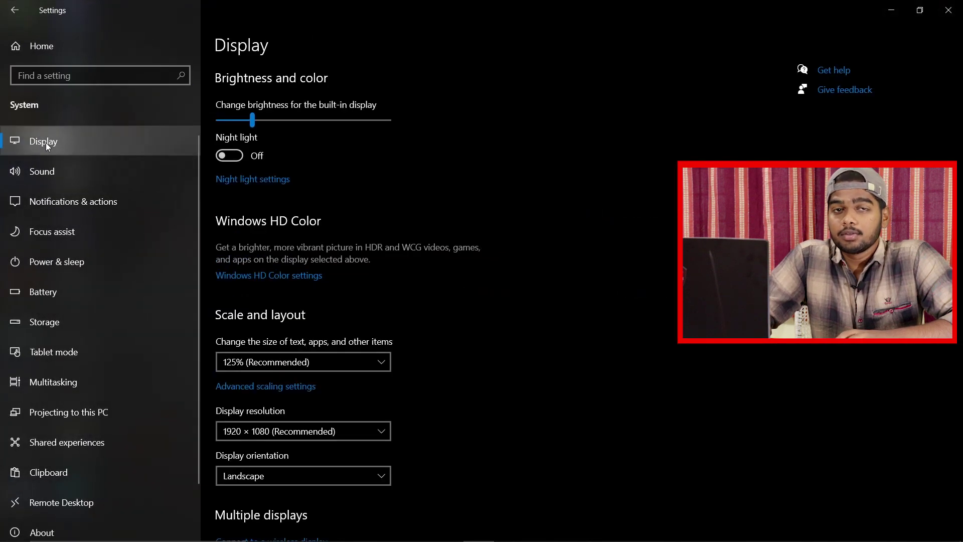
click(10, 17)
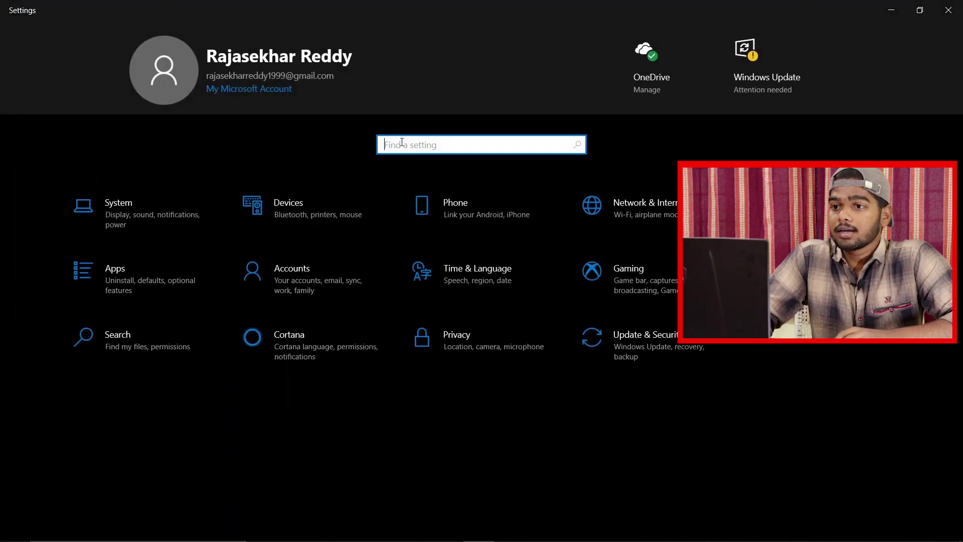
Search 'disp', open Display settings and scroll down to Multiple displays.
text(display)
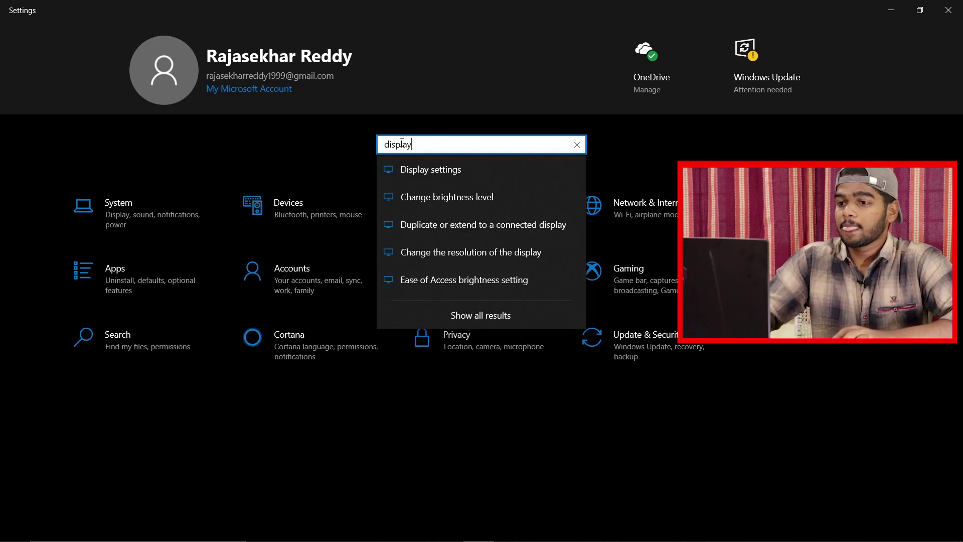
click(417, 169)
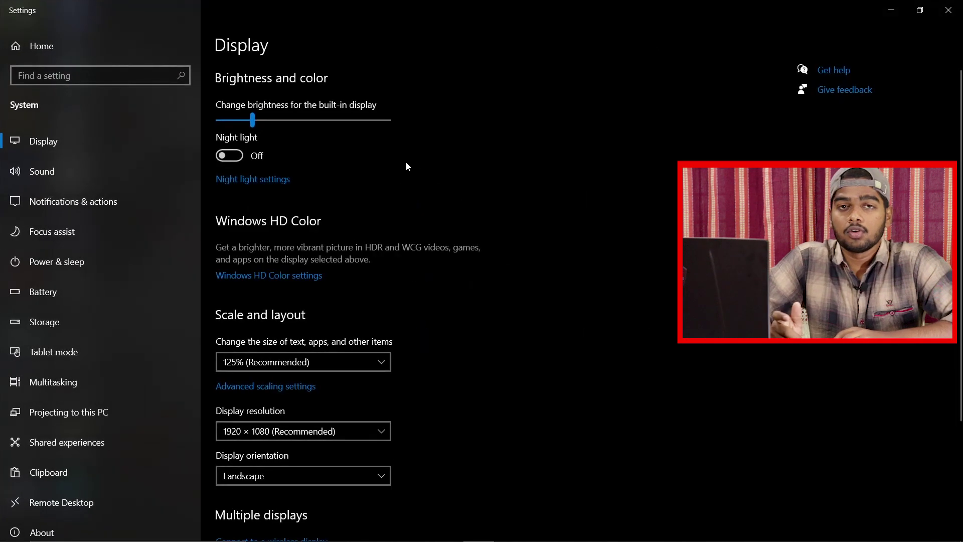
scroll(582, 301, down, 3)
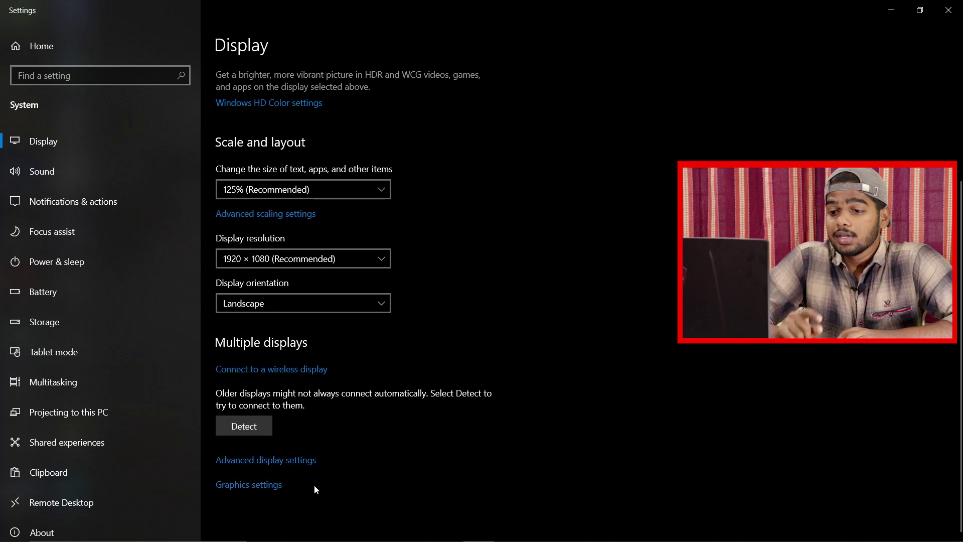
Open Advanced display settings and keep Display 1 selected in the display dropdown.
click(276, 461)
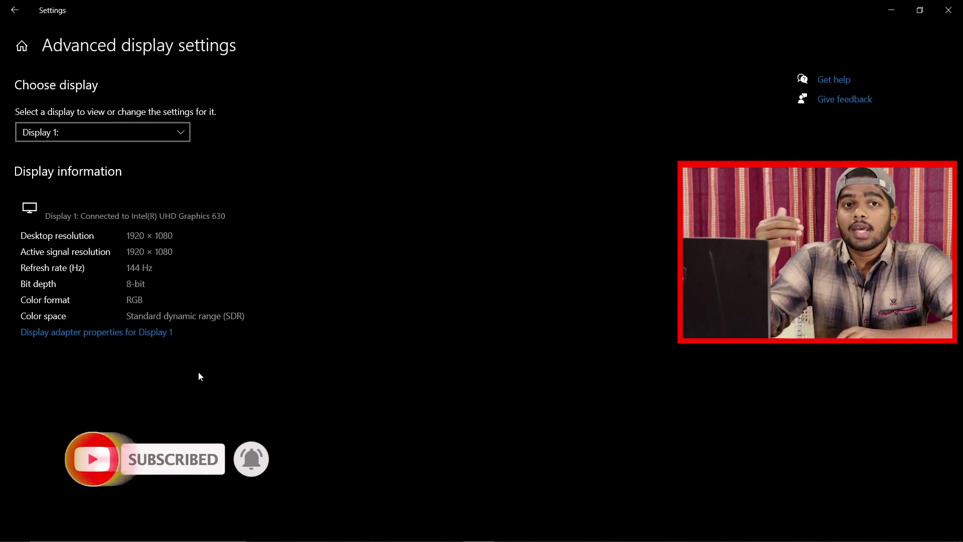
click(75, 132)
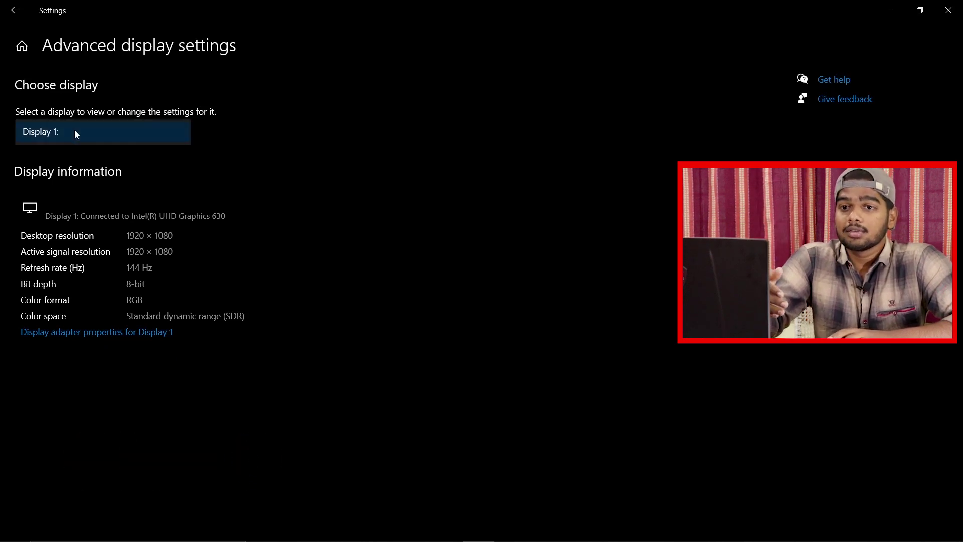
click(122, 137)
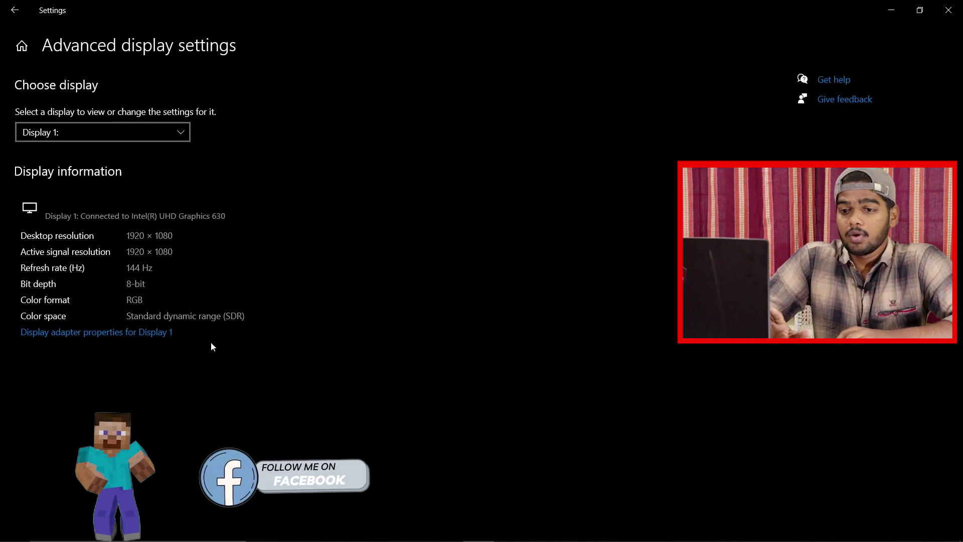
In Display 1's adapter properties, set the monitor refresh rate to 60 Hertz and apply.
click(123, 335)
click(890, 9)
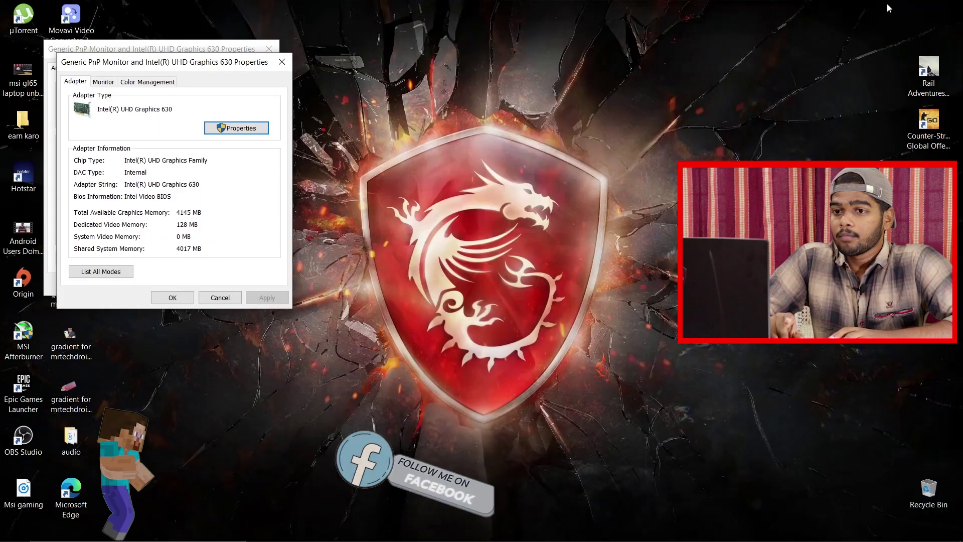
drag(135, 70, 391, 30)
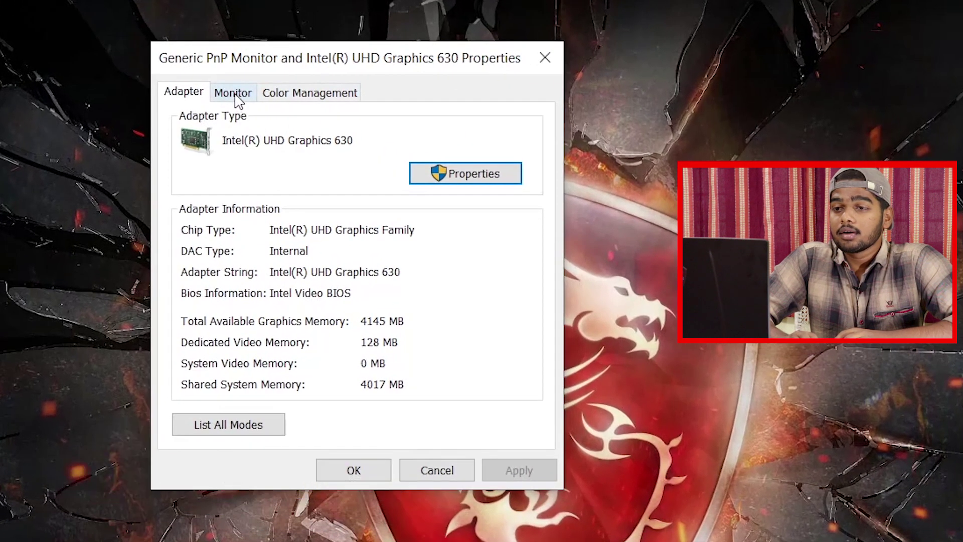
click(237, 94)
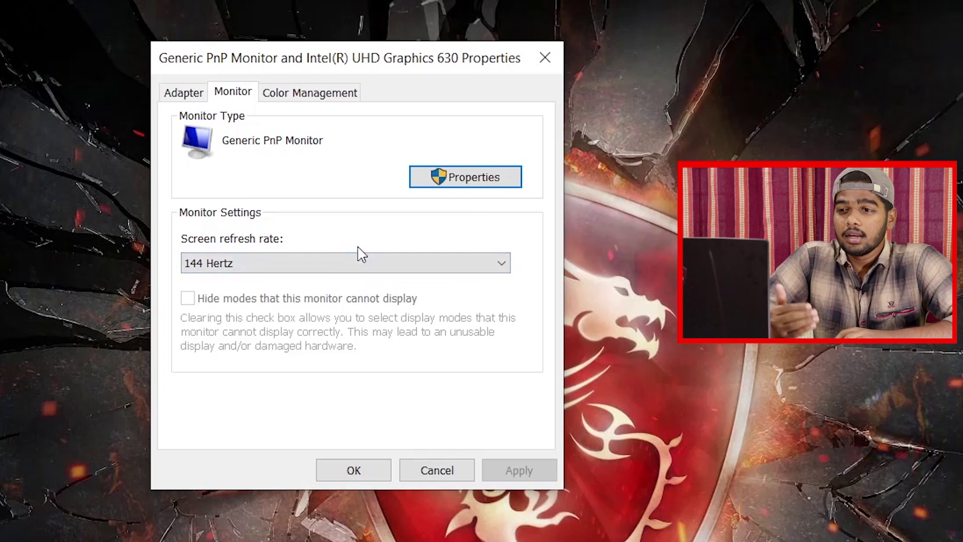
click(356, 266)
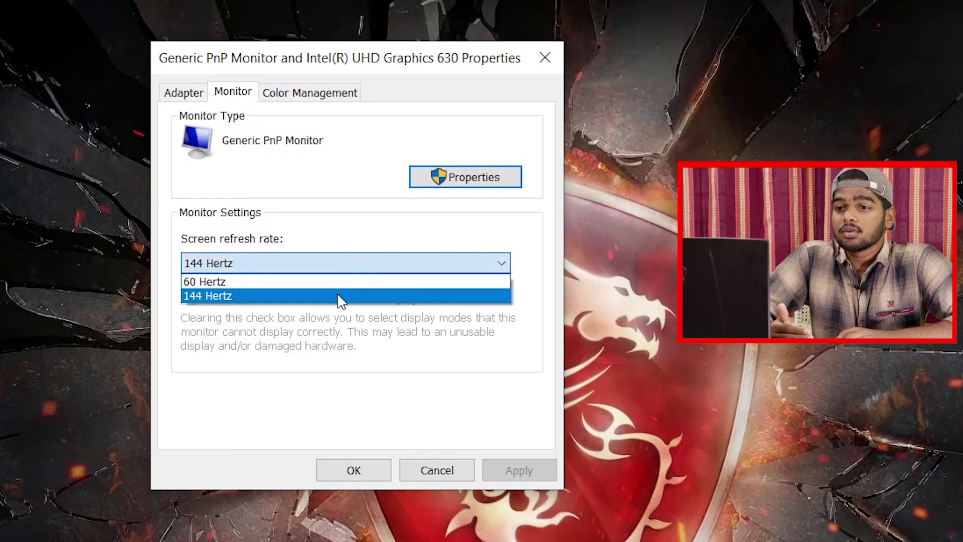
click(327, 282)
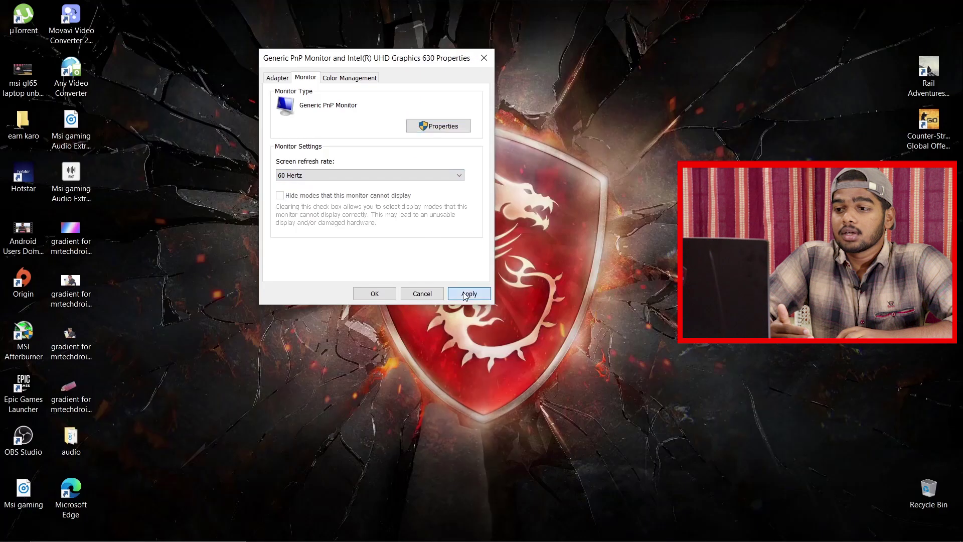
click(508, 469)
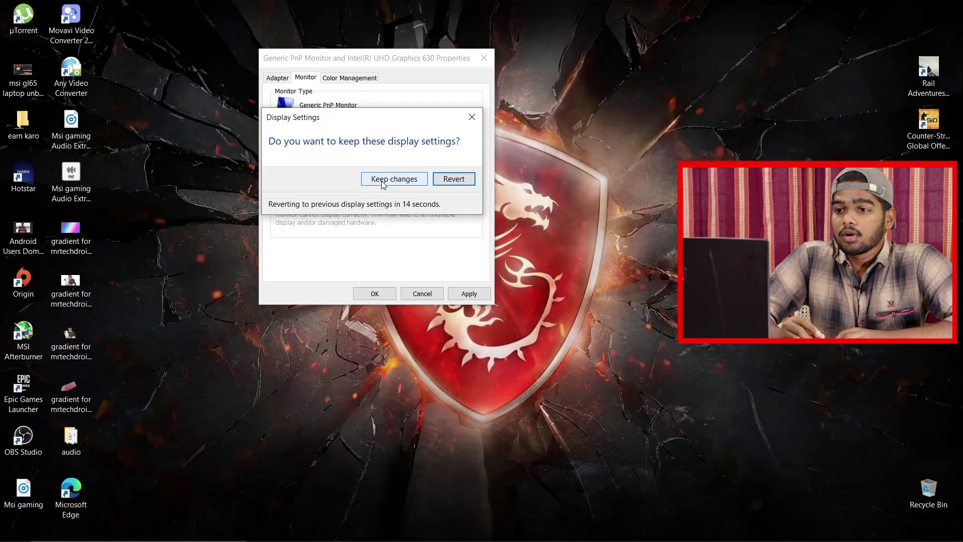
Keep the 60 Hertz refresh rate and close the adapter properties with OK.
click(381, 179)
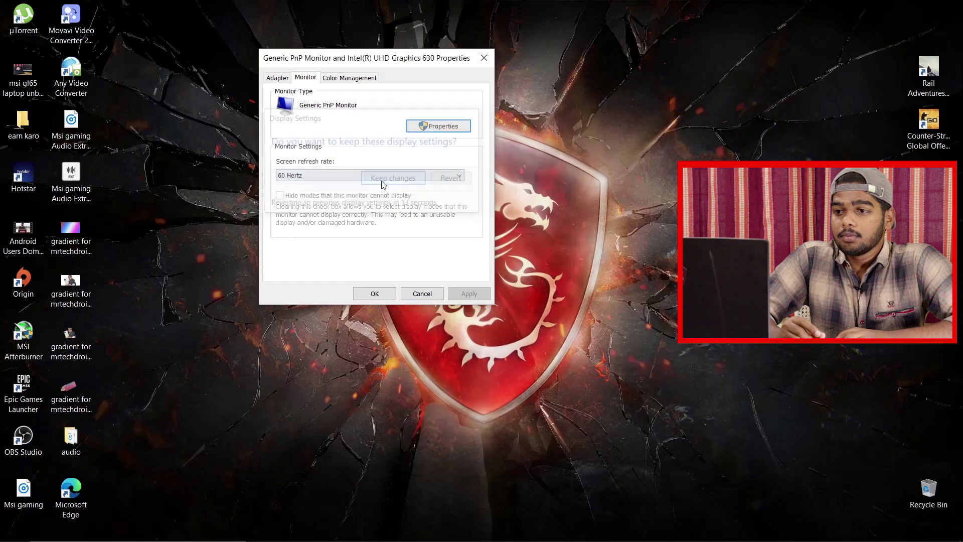
click(370, 291)
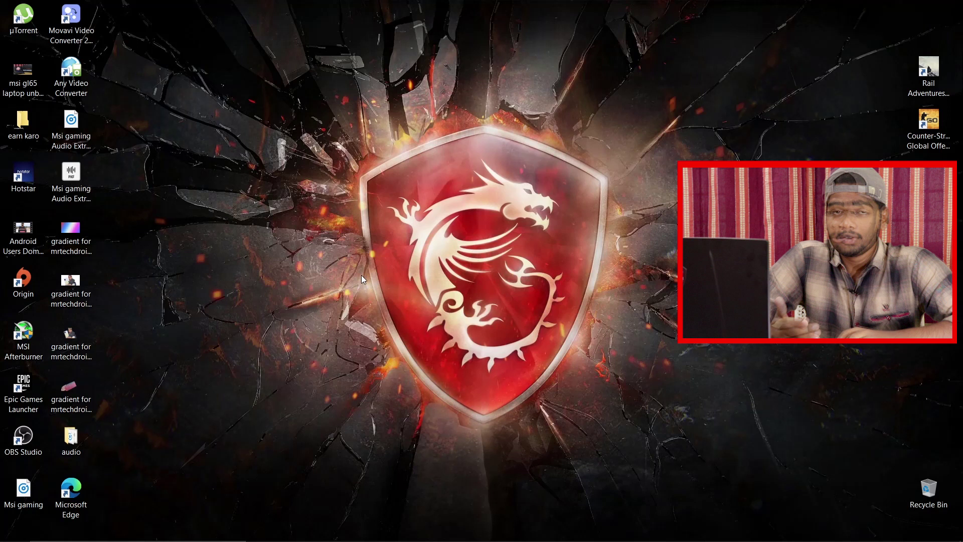
mouse_move(477, 539)
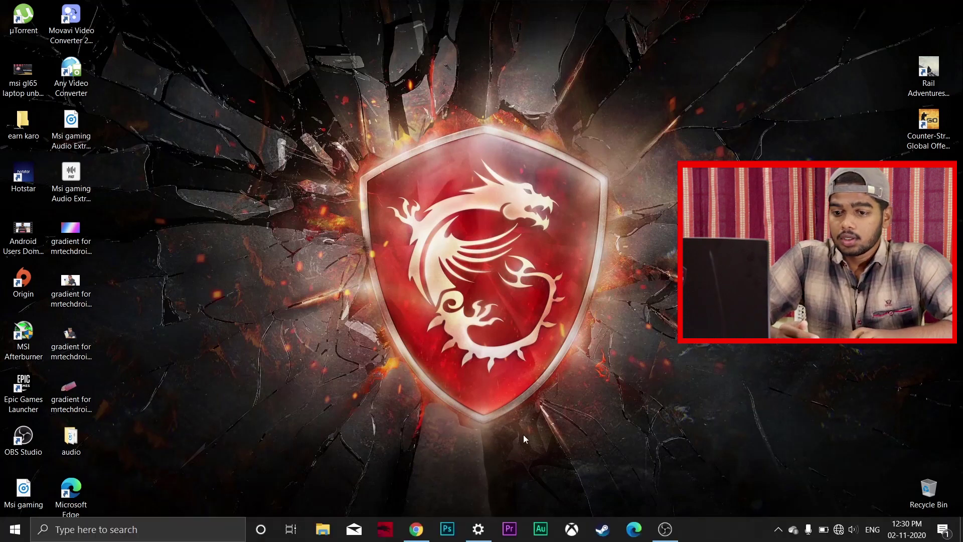
Relaunch Settings and reach System > Display > Advanced display settings, now showing 60 Hz.
click(538, 434)
click(15, 530)
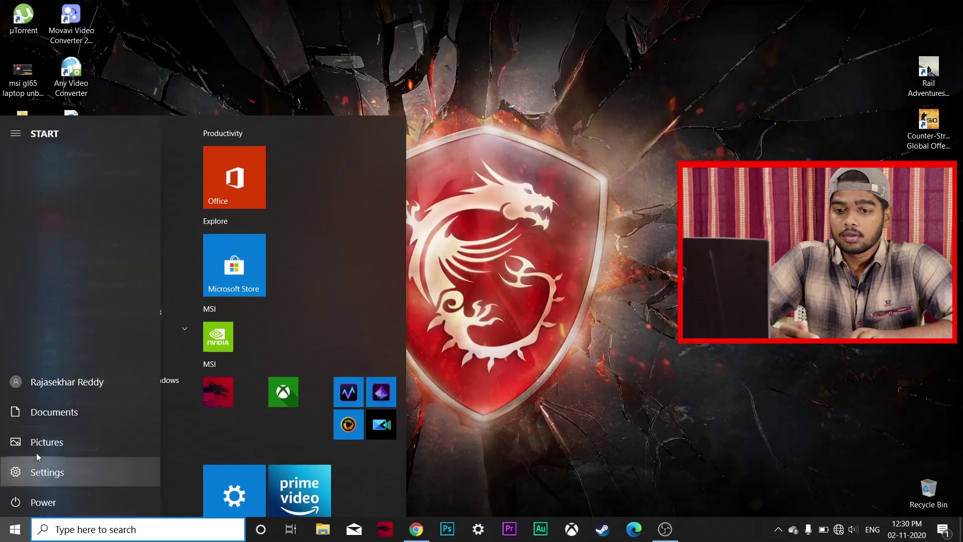
click(31, 467)
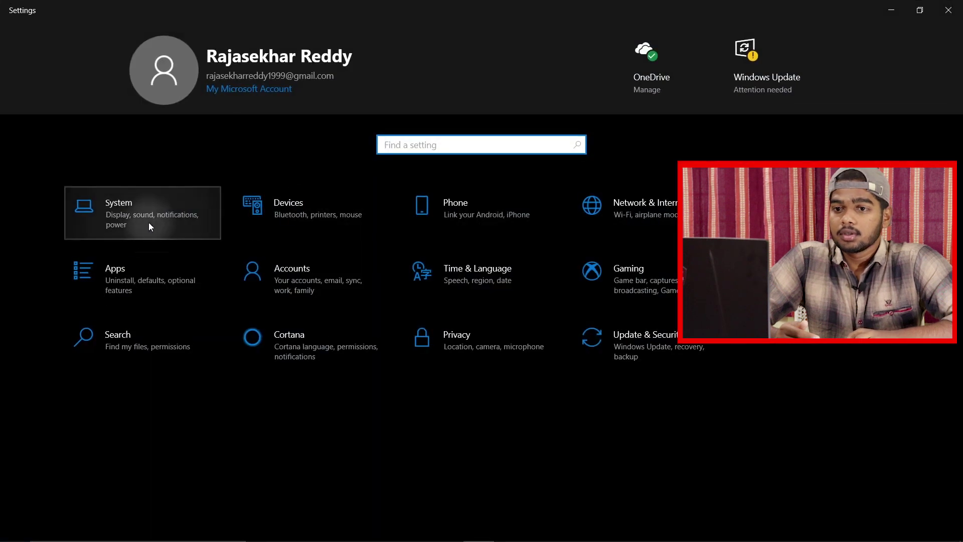
click(149, 225)
scroll(545, 287, down, 3)
click(240, 457)
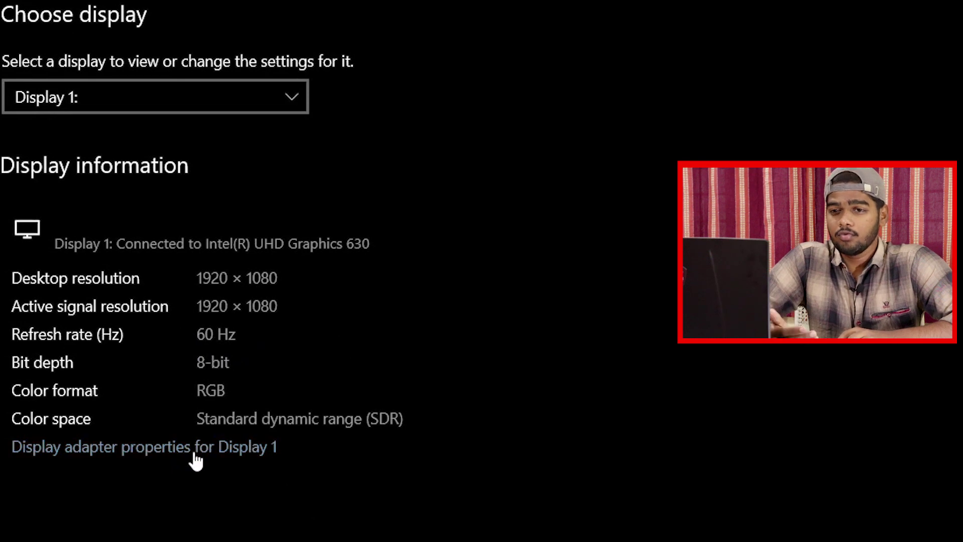
Set Display 1's monitor refresh rate back to 144 Hertz and apply it.
click(194, 454)
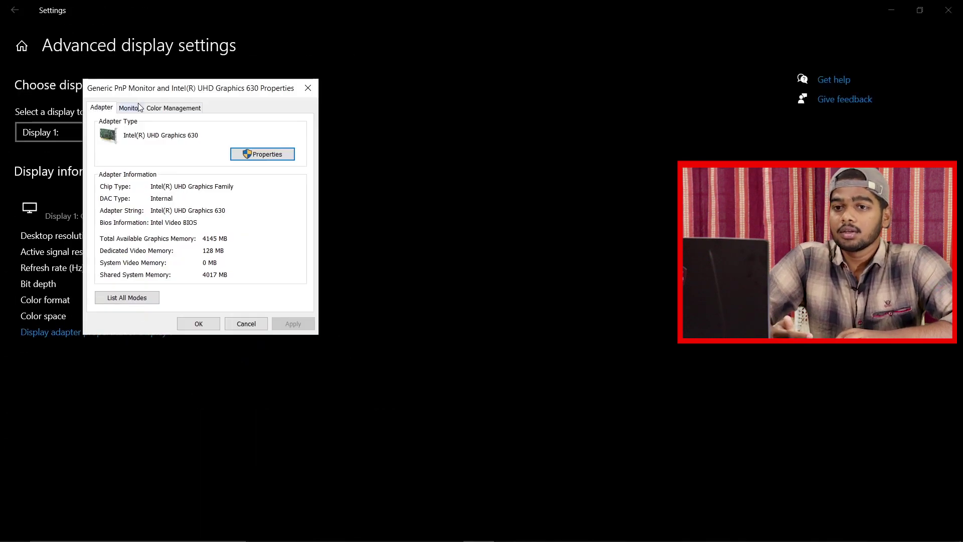
click(136, 107)
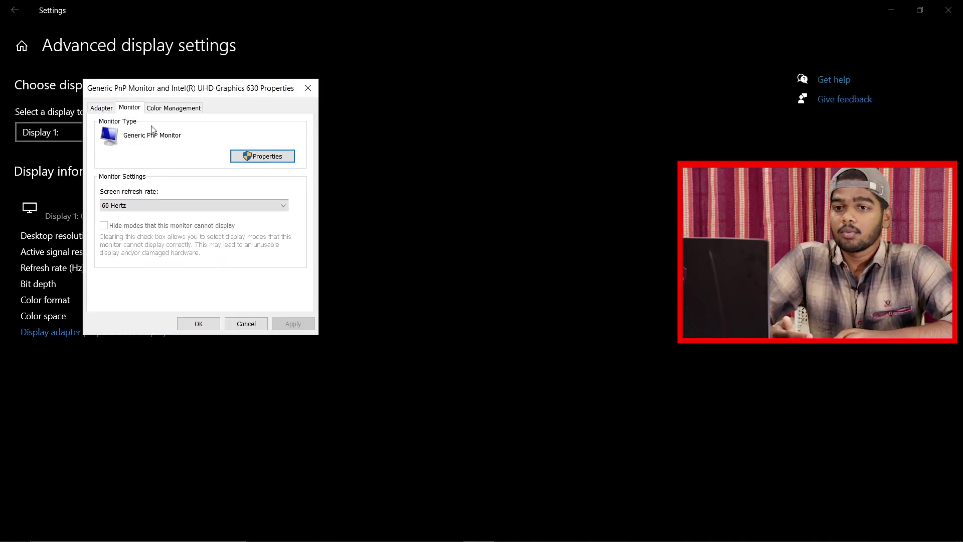
click(193, 205)
click(188, 224)
click(293, 324)
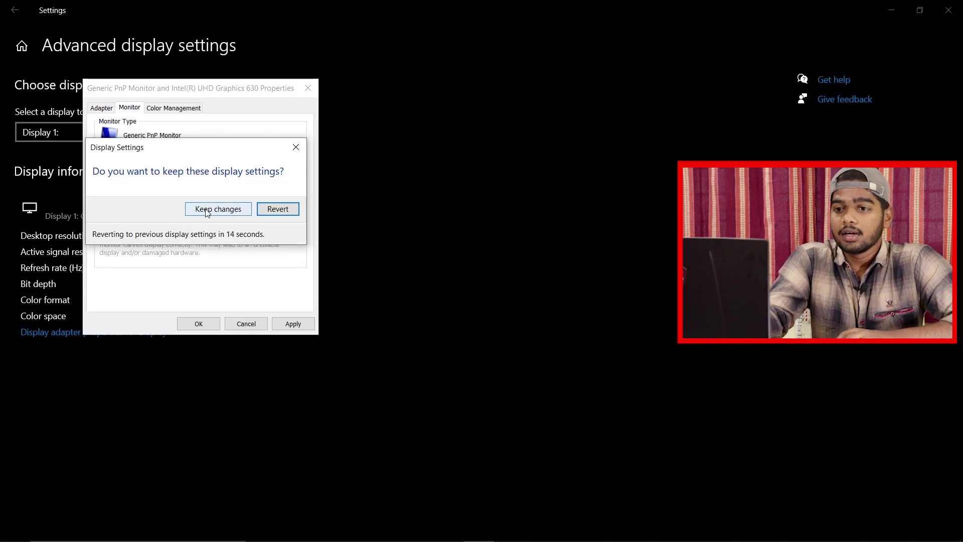
Keep the 144 Hertz change and close the adapter properties.
click(206, 210)
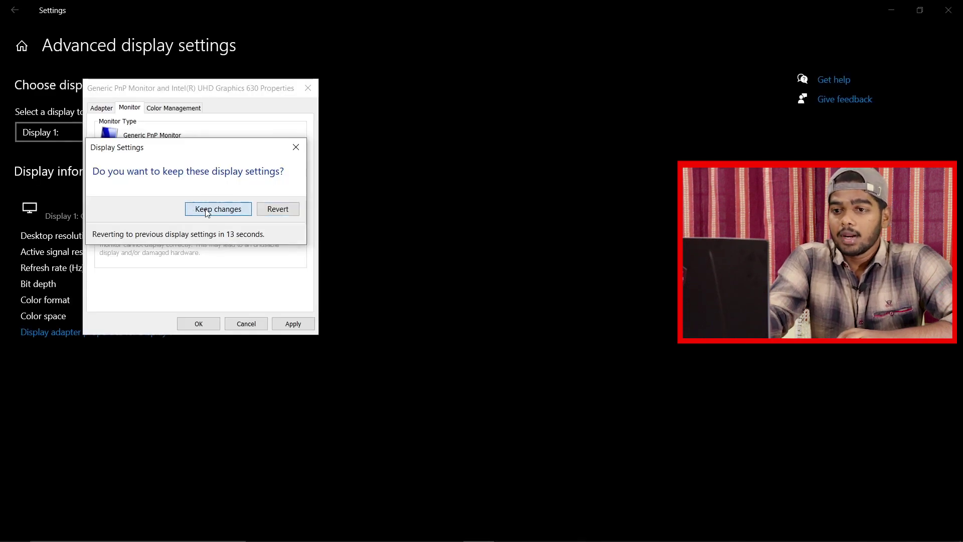
click(201, 320)
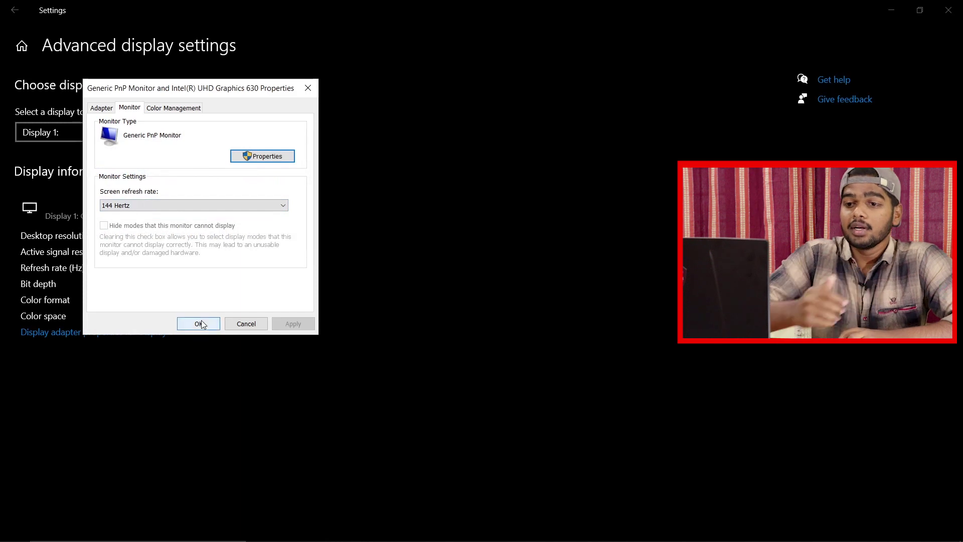
click(201, 322)
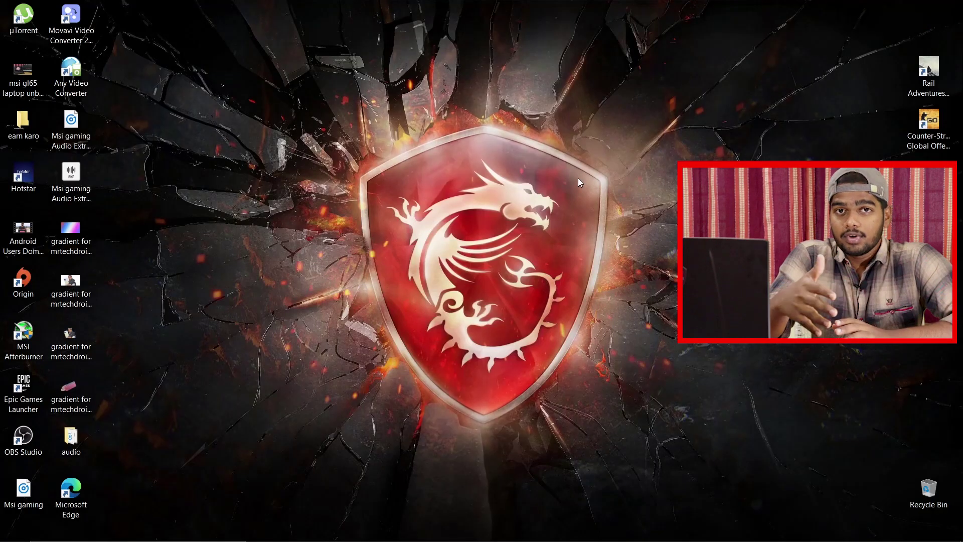
Launch NVIDIA Control Panel from the desktop context menu, then refresh the desktop.
right_click(447, 156)
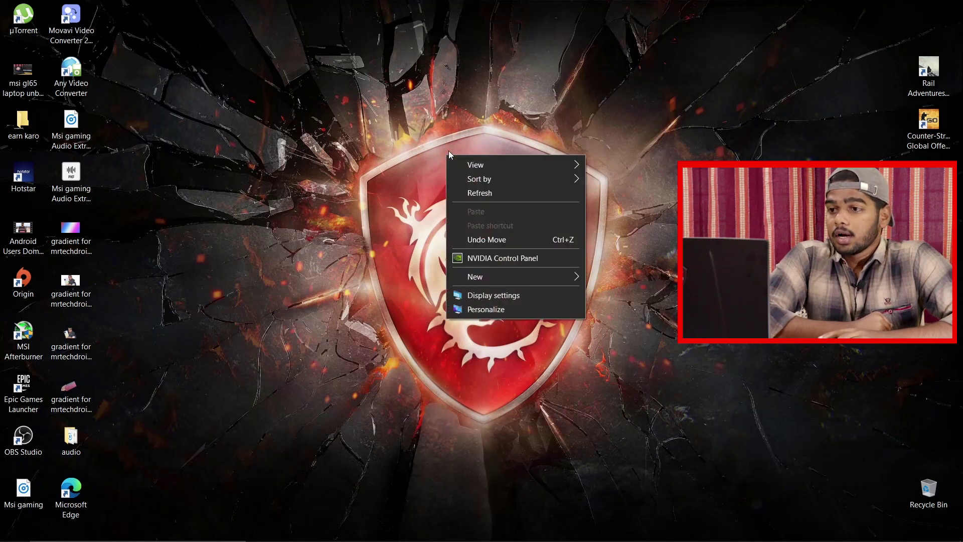
click(517, 260)
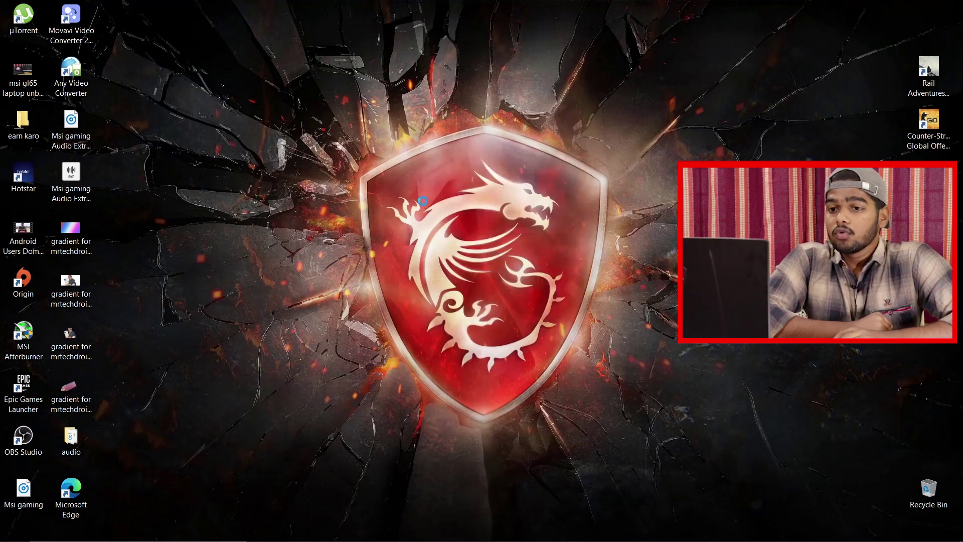
right_click(434, 150)
click(461, 194)
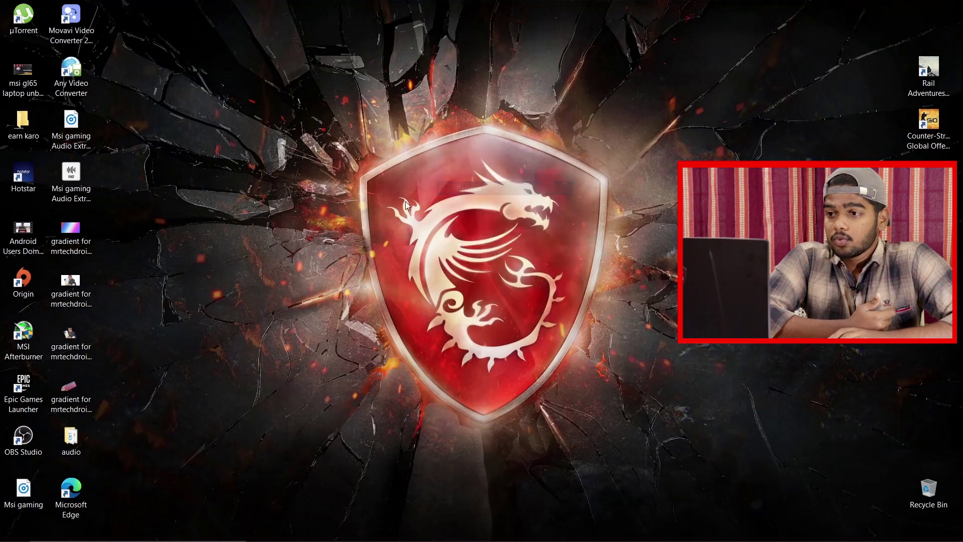
mouse_move(100, 540)
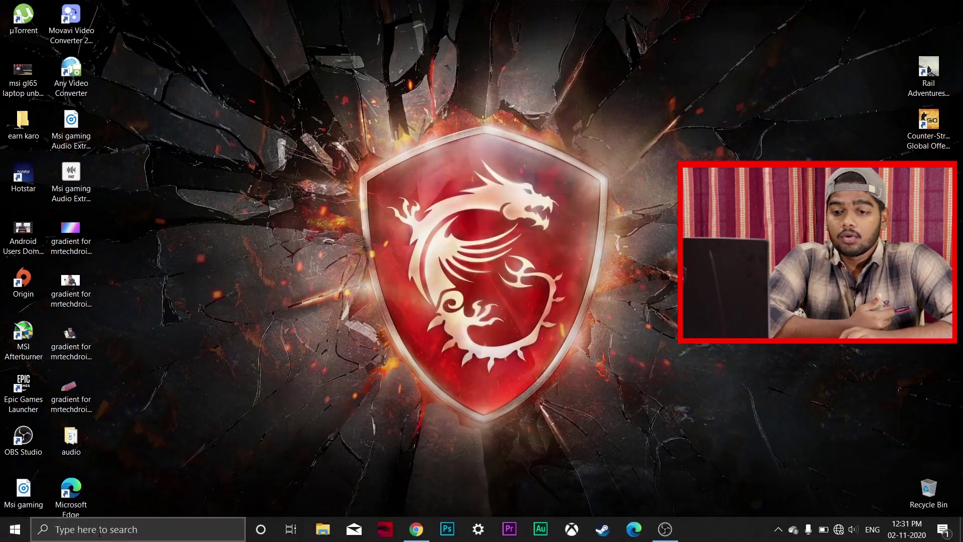
click(100, 533)
Search 'nv' in Start and open the NVIDIA Control Panel app.
text(nv)
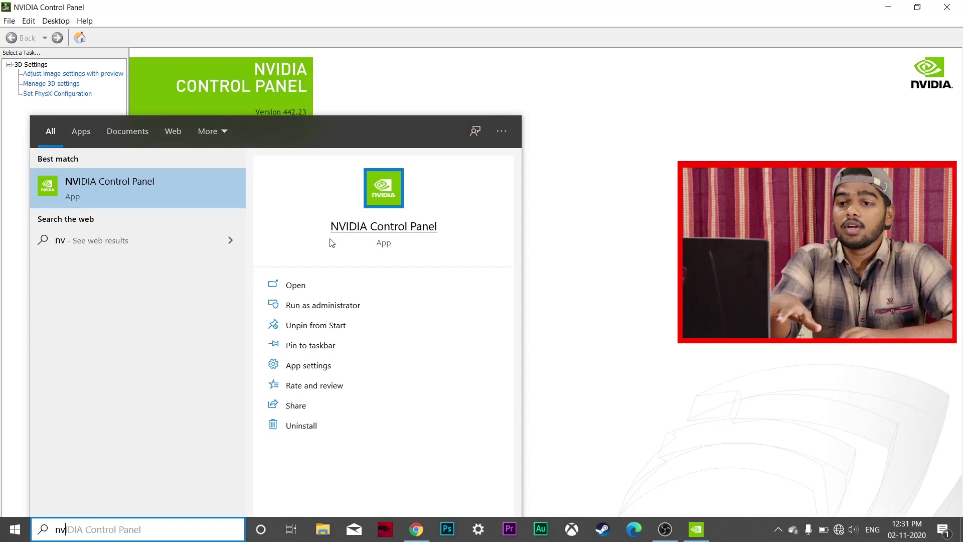
click(297, 290)
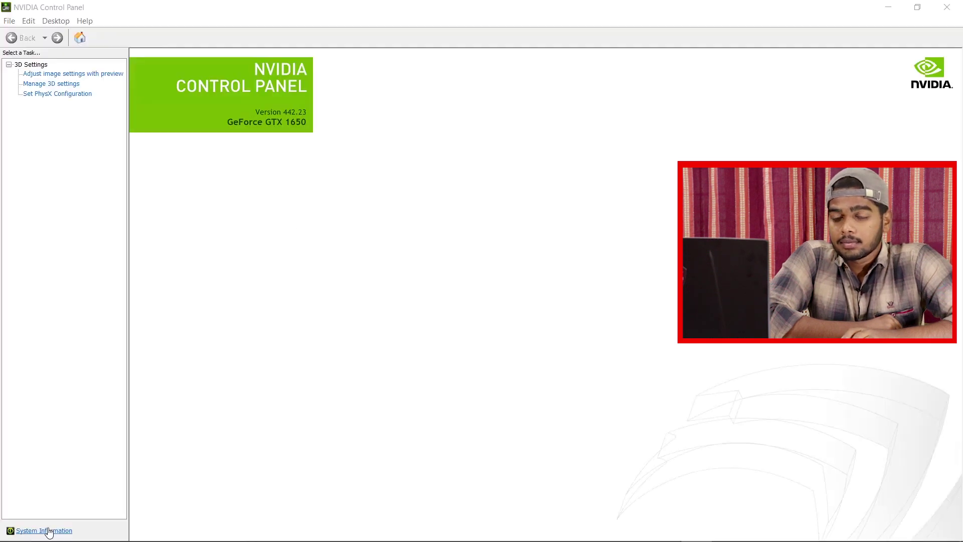
Open System Information and scroll Details to the GTX 1650's 4096 MB GDDR6 memory.
click(49, 530)
drag(430, 126, 440, 82)
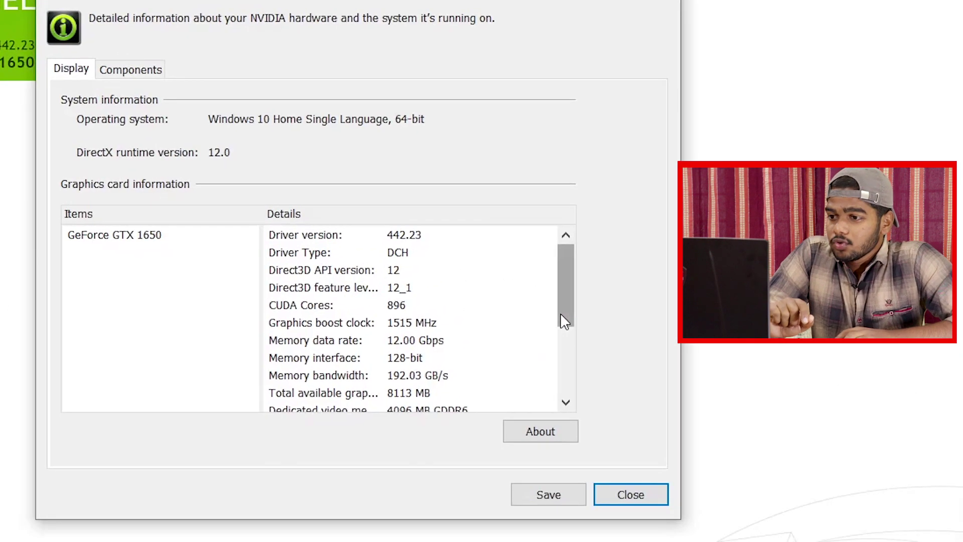
scroll(607, 264, down, 2)
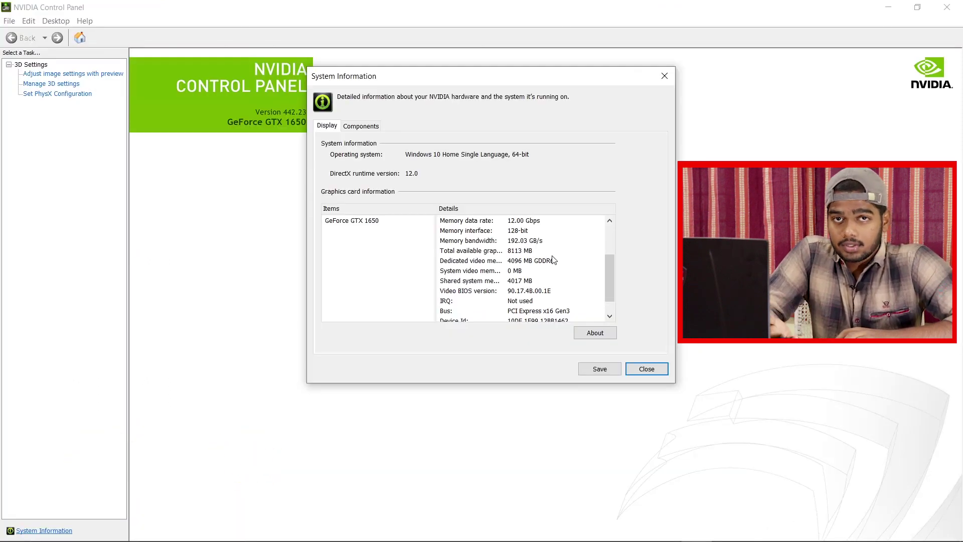
click(645, 370)
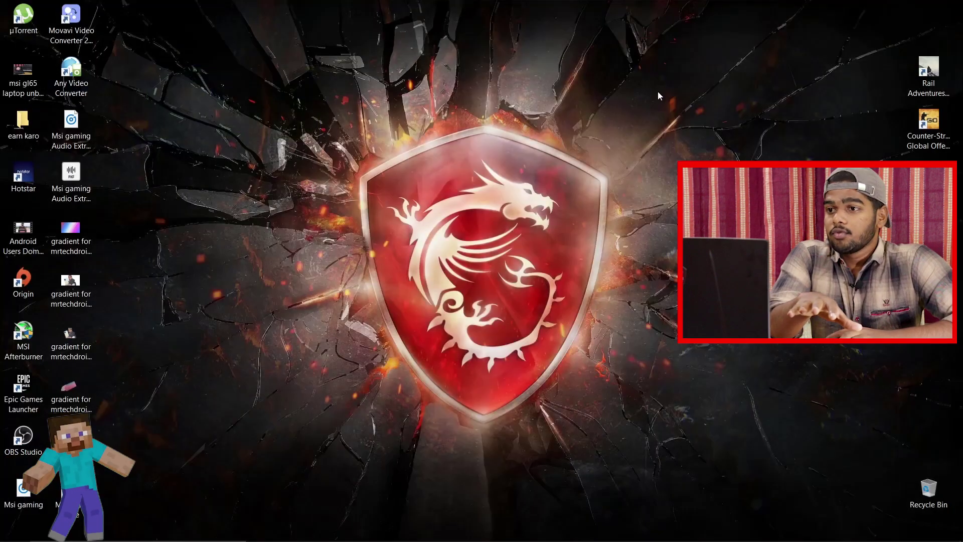
right_click(657, 93)
right_click(480, 114)
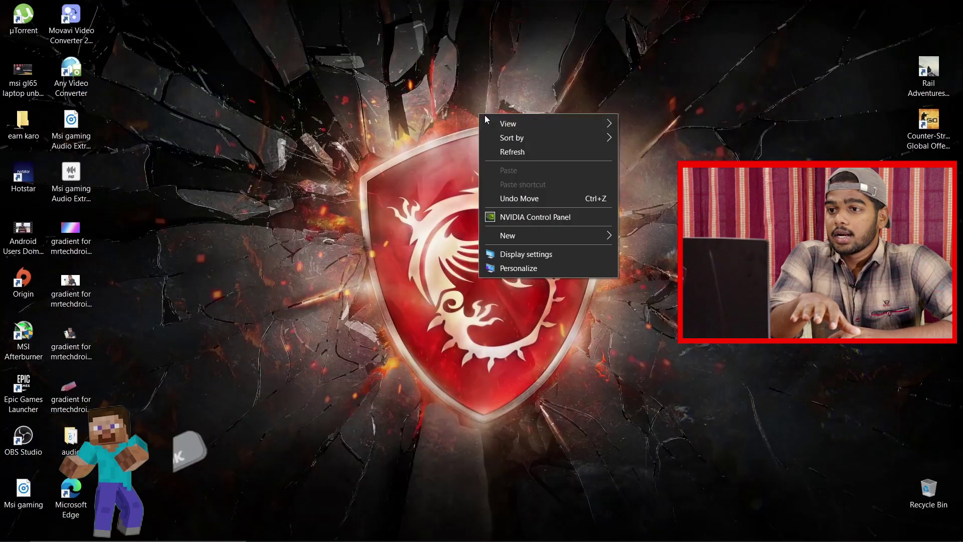
click(525, 216)
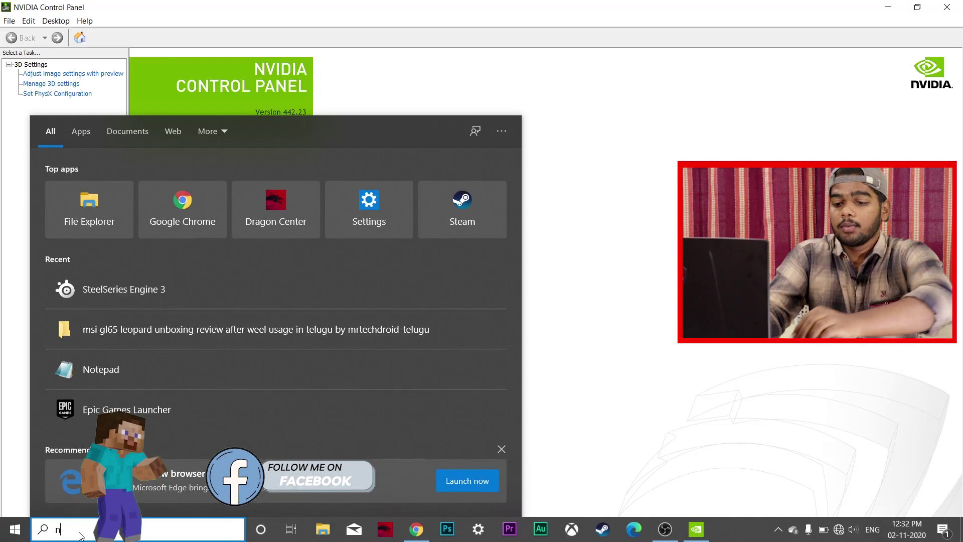
text(vidi)
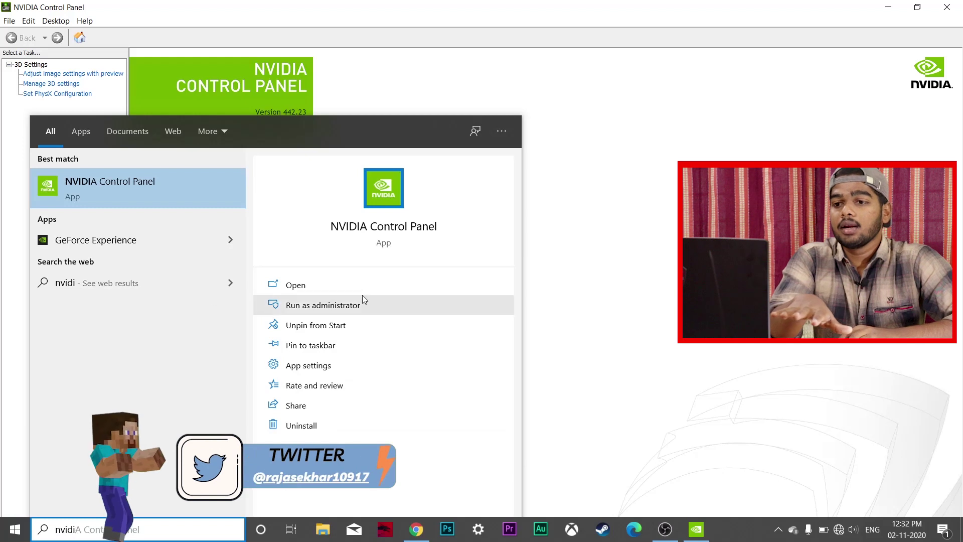
click(367, 282)
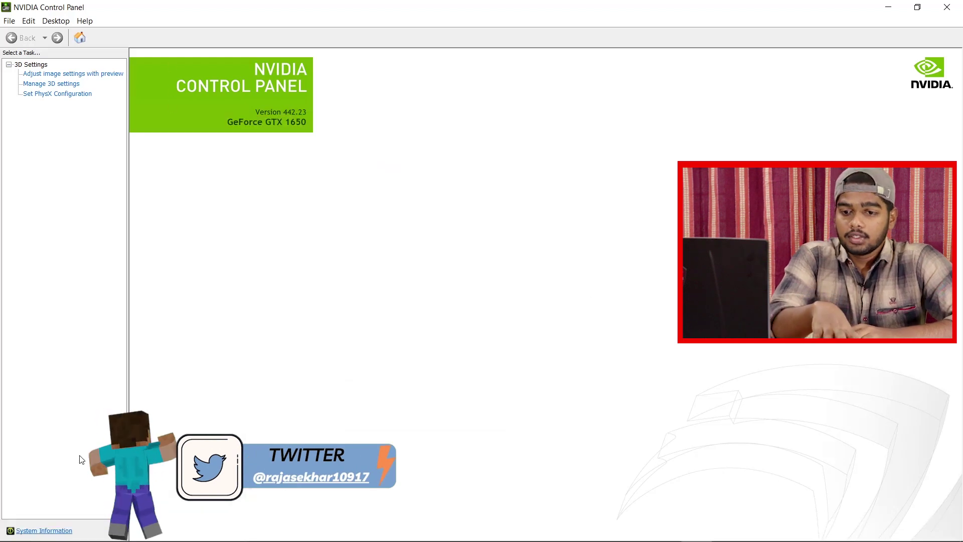
click(49, 531)
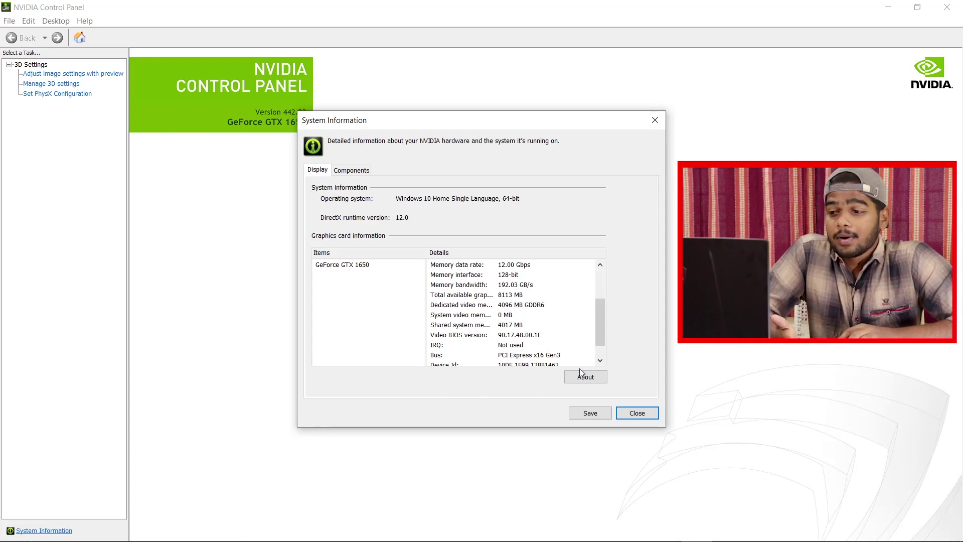
Close the System Information dialog and exit NVIDIA Control Panel.
click(638, 413)
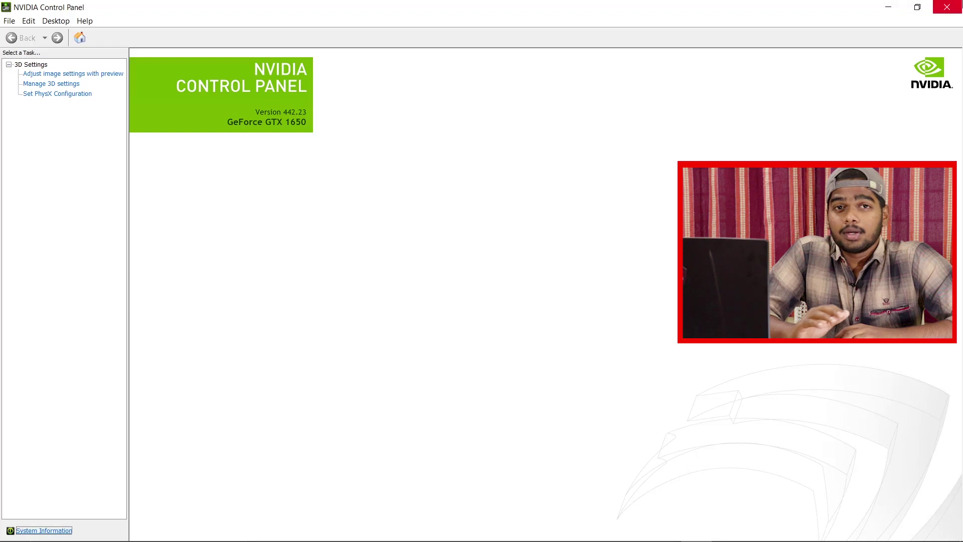
click(947, 7)
right_click(368, 122)
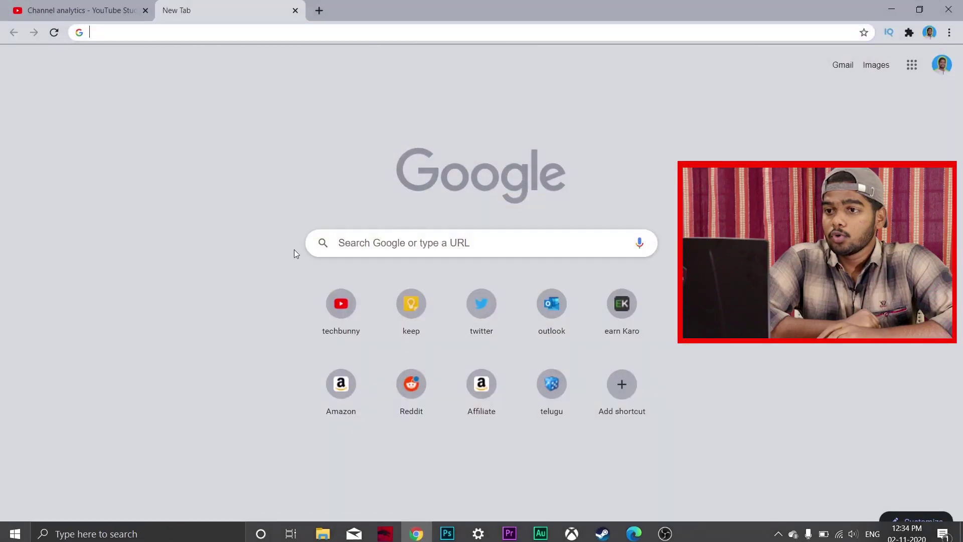
Search Google for 'obs studio' and open the Download OBS Studio page.
click(363, 241)
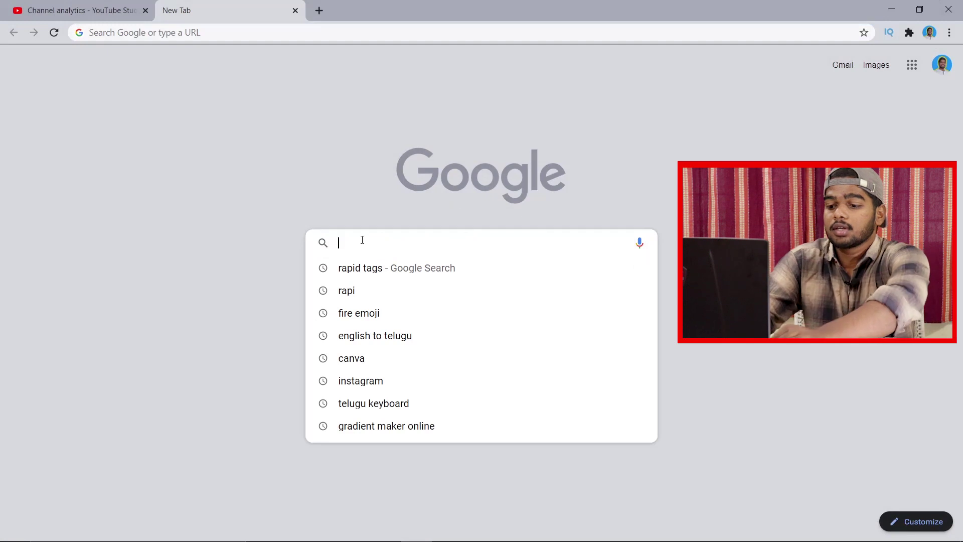
text(obs)
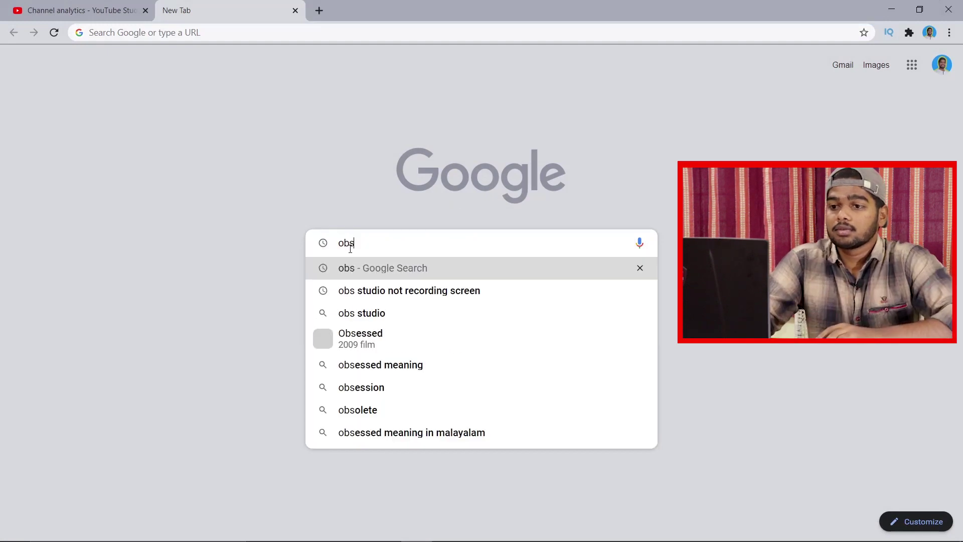
click(363, 305)
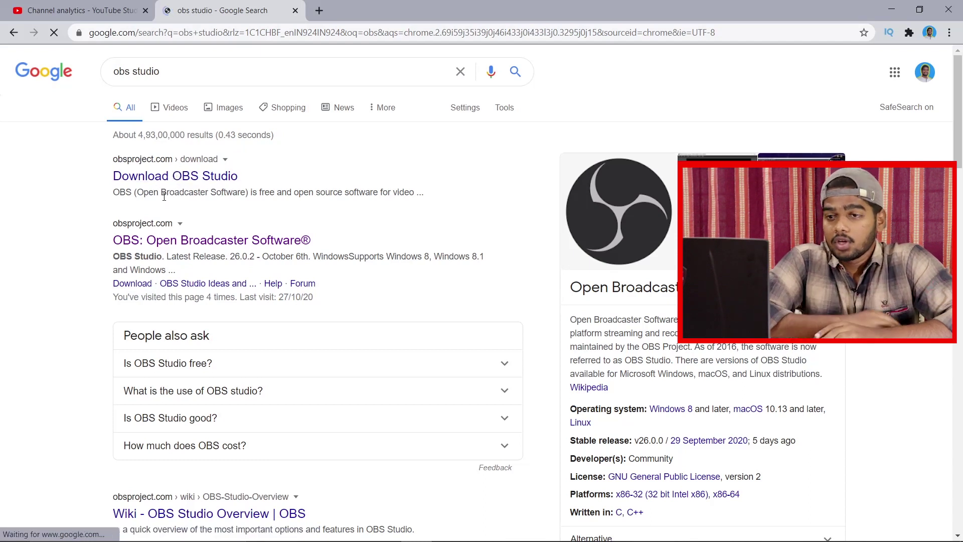
click(146, 177)
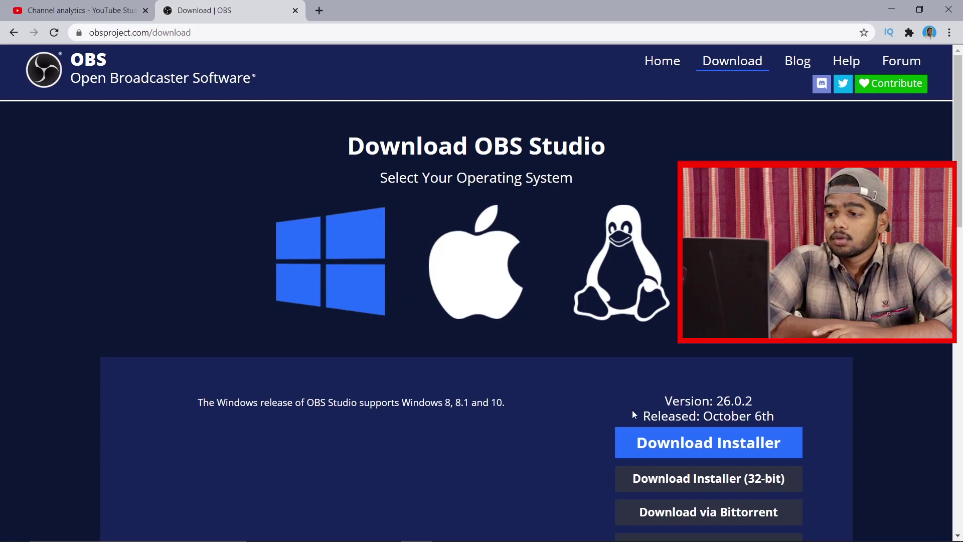
Start the OBS Studio installer download, cancel it from the downloads list, and close Chrome.
scroll(633, 412, down, 3)
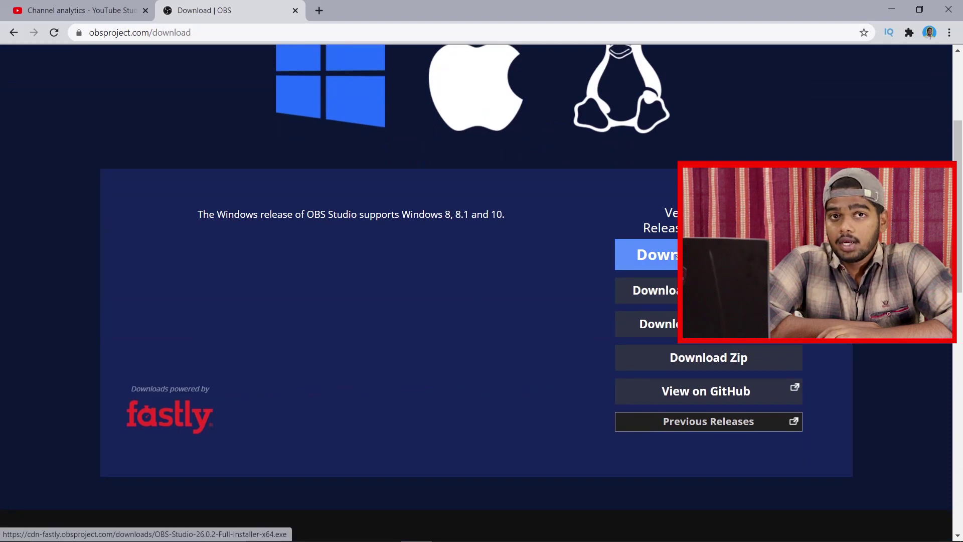
click(676, 256)
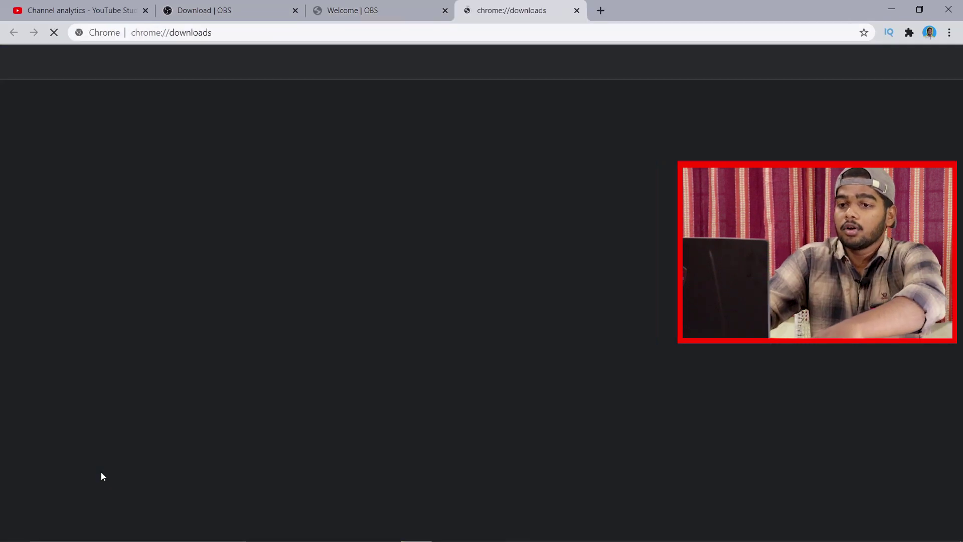
key(ctrl+j)
click(399, 215)
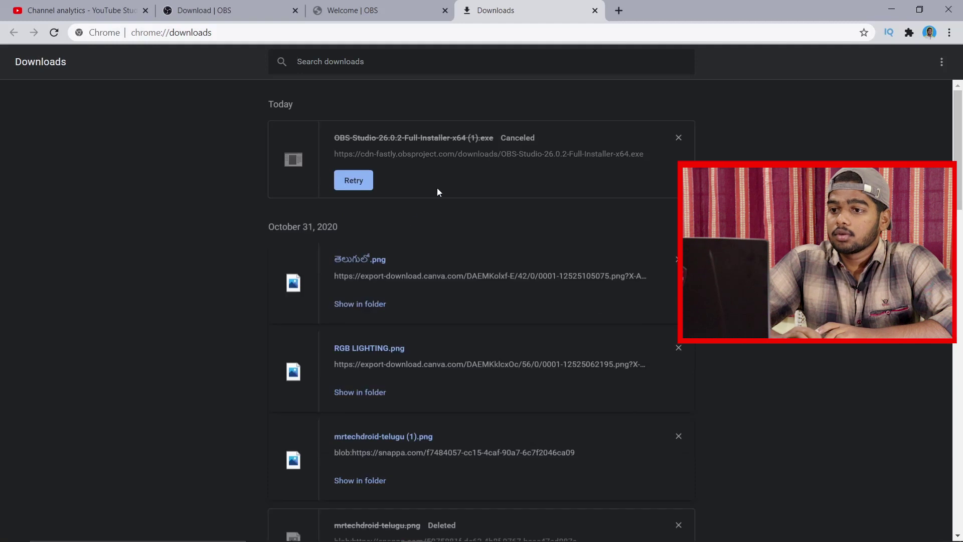
click(948, 10)
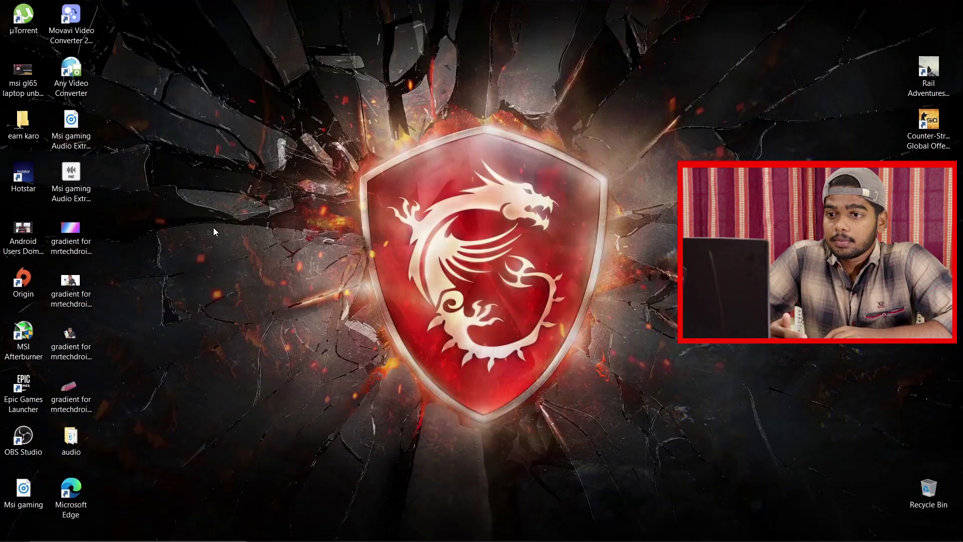
Find OBS-Studio-26.0.2-Full-Installer-x64 in the Downloads folder, then show the desktop.
click(322, 530)
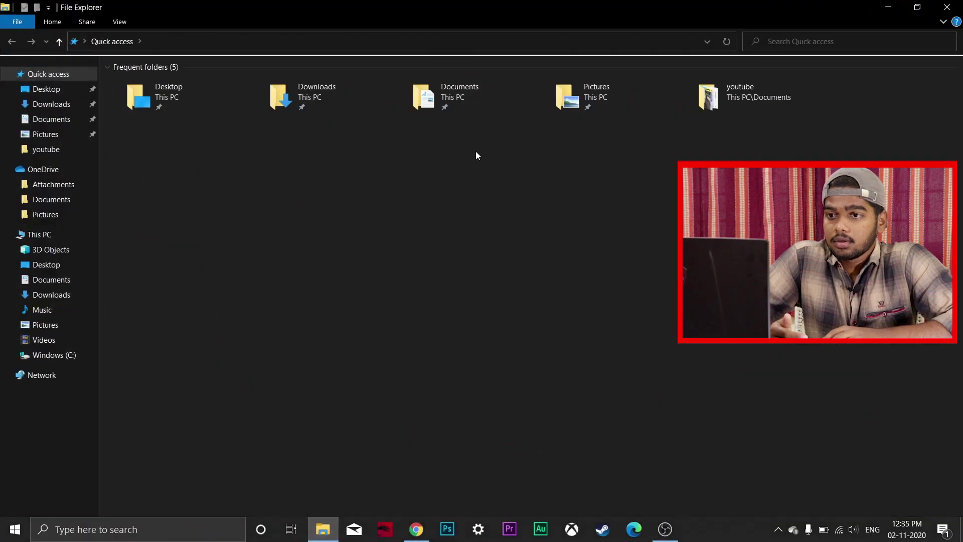
click(483, 106)
double_click(279, 106)
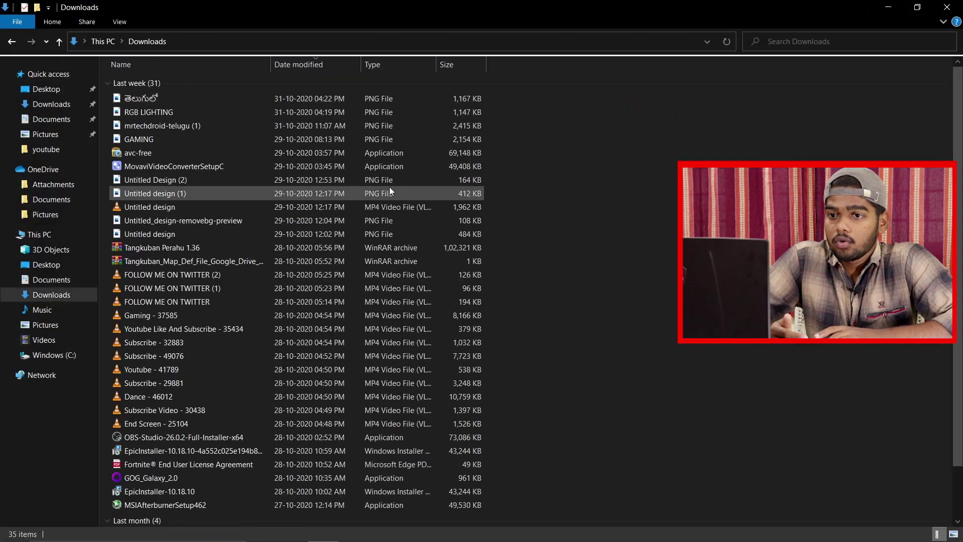
scroll(562, 284, down, 1)
click(366, 374)
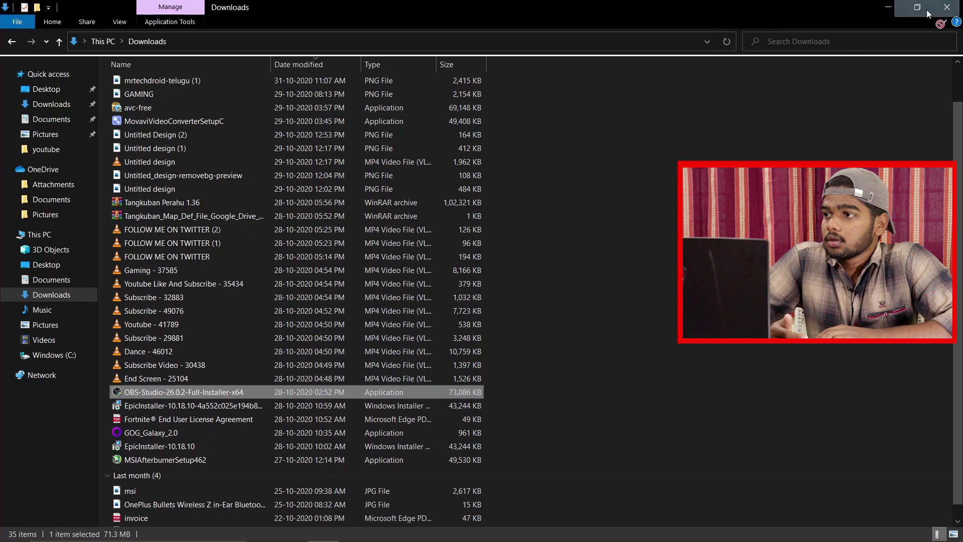
key(super+d)
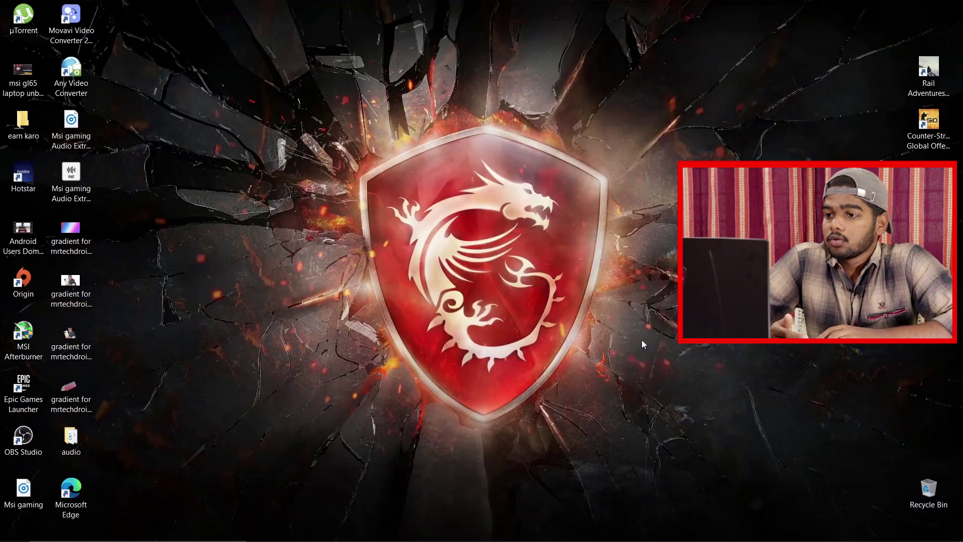
Refresh the desktop and launch OBS Studio from its desktop icon.
right_click(373, 177)
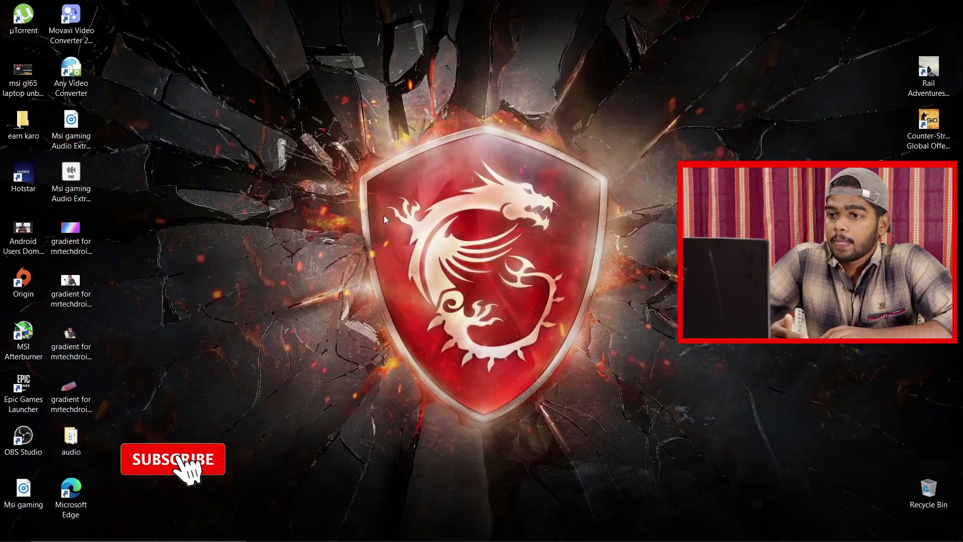
click(422, 215)
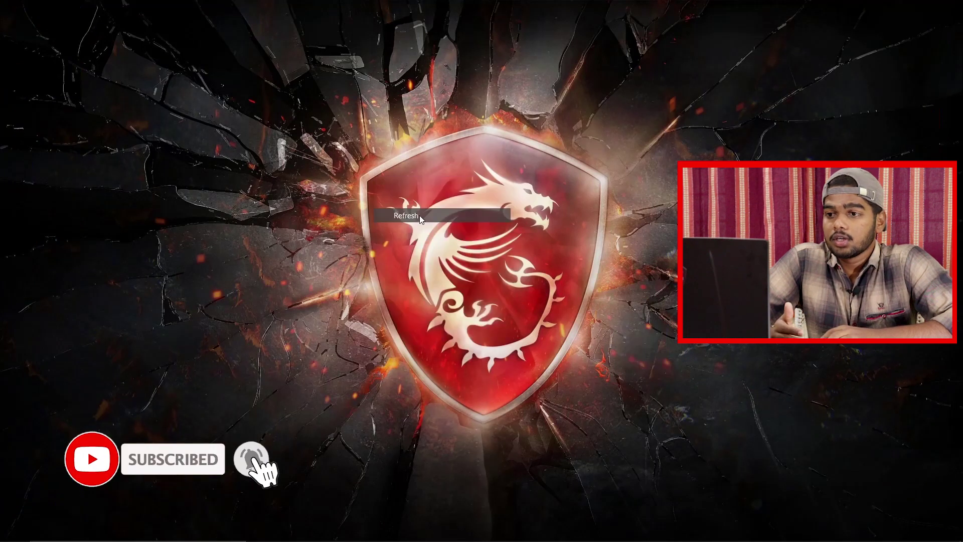
double_click(24, 441)
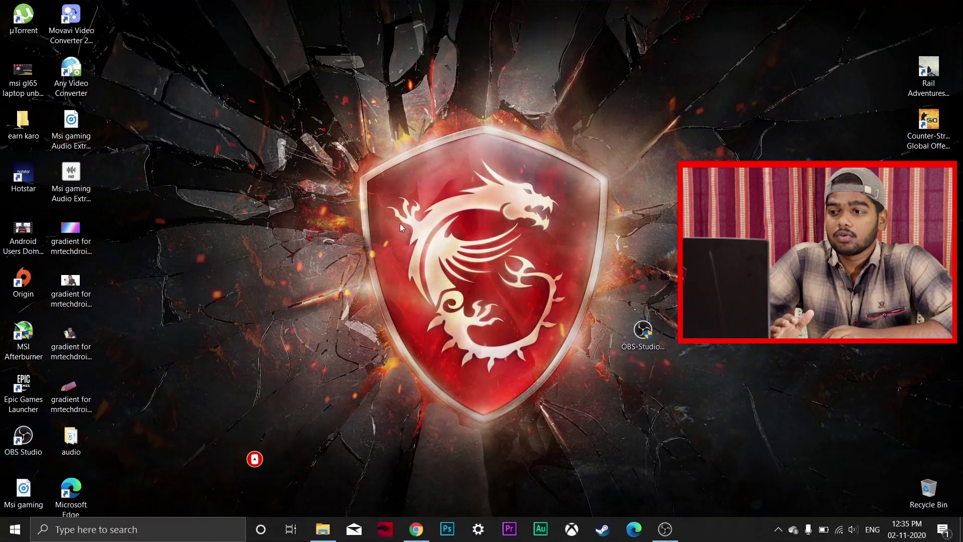
Refresh the desktop twice more and move the OBS installer icon up beside the shield.
right_click(390, 199)
click(402, 206)
right_click(385, 179)
click(451, 219)
drag(634, 341, 606, 168)
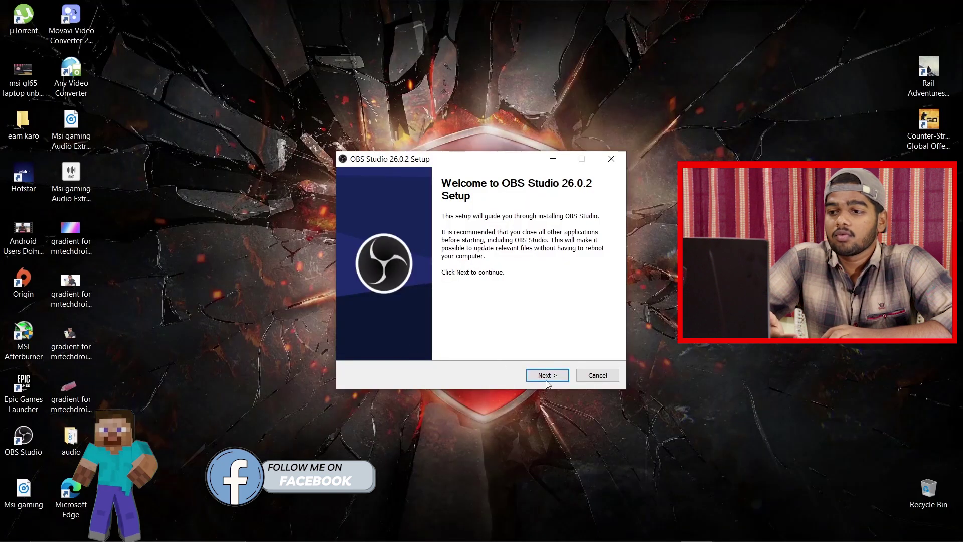
Cancel the OBS setup, run a second OBS Studio instance anyway, minimize it, and open Start.
click(546, 375)
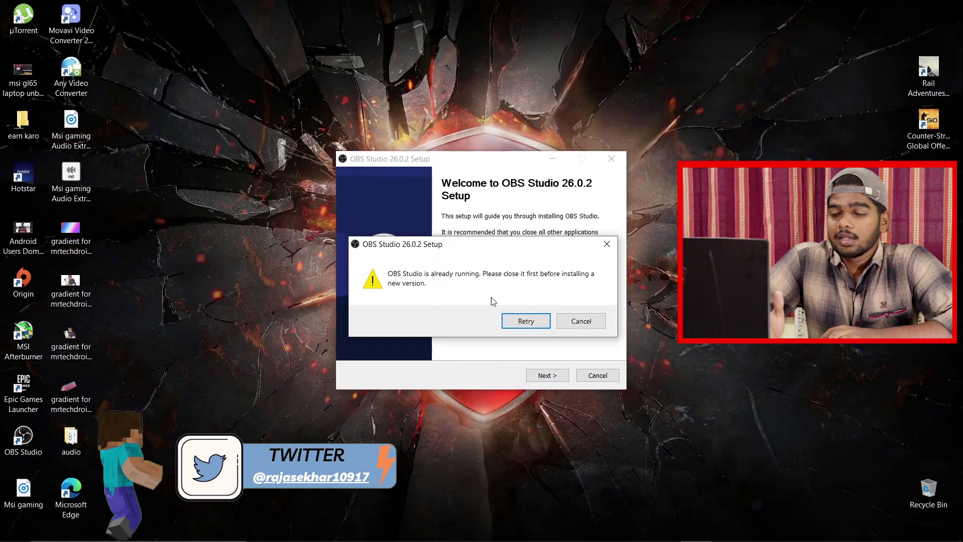
click(592, 323)
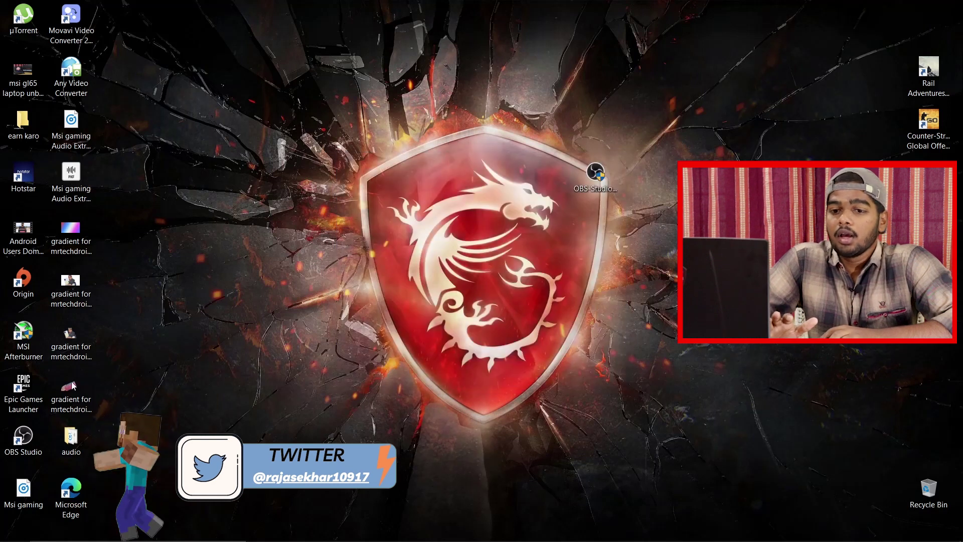
double_click(23, 438)
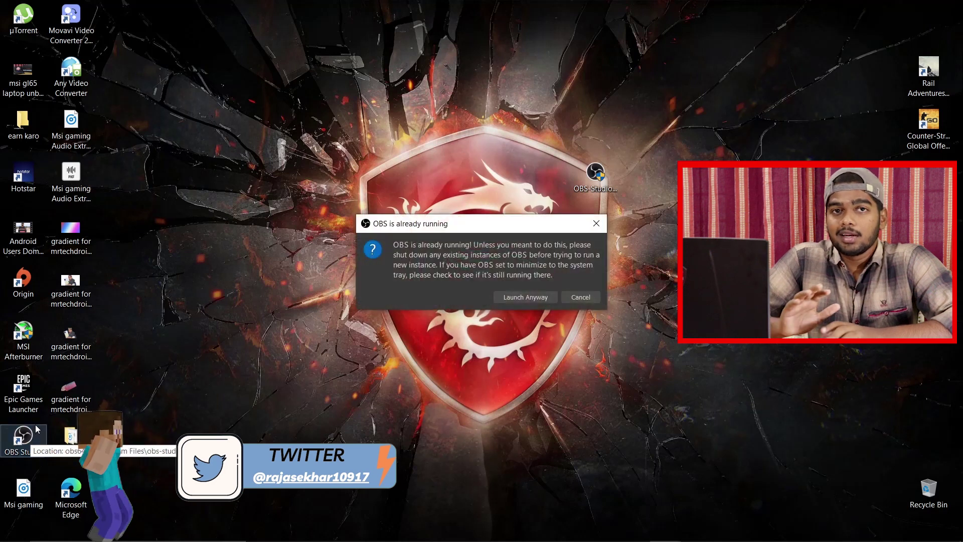
click(519, 299)
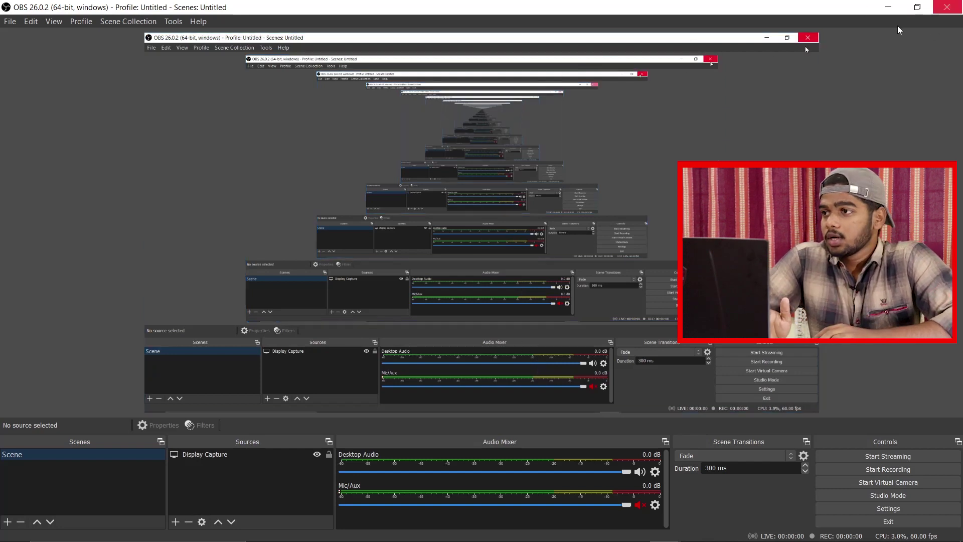
click(888, 7)
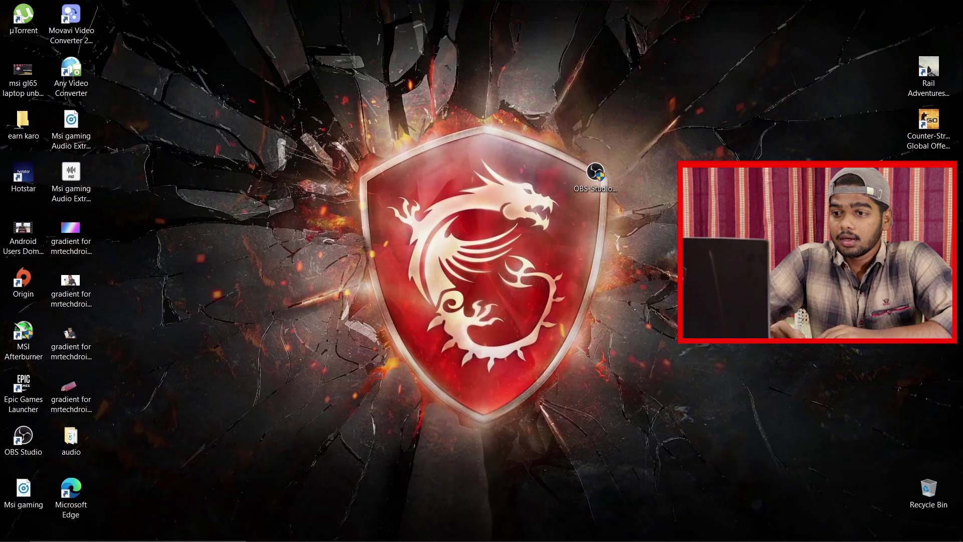
click(15, 529)
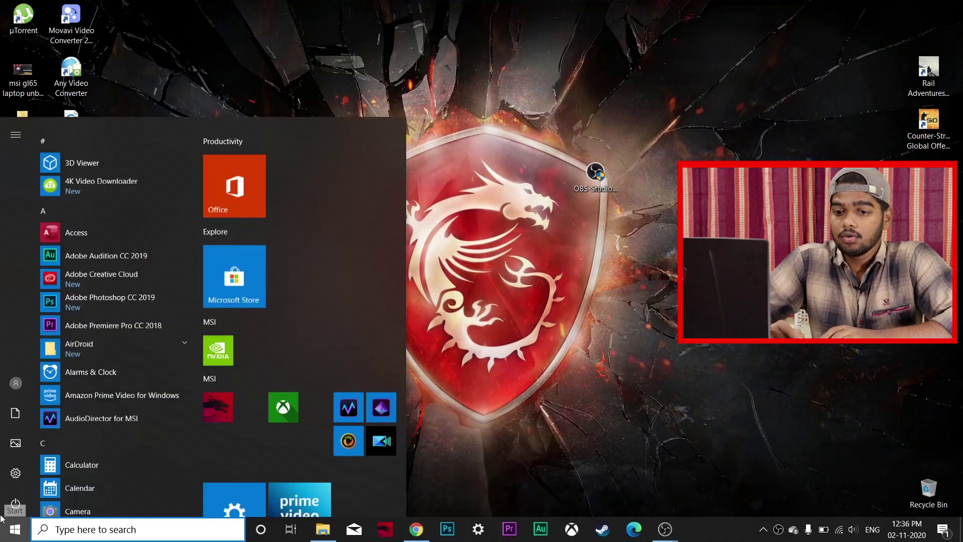
Go to Settings > System > Display and open the Graphics settings page.
click(13, 474)
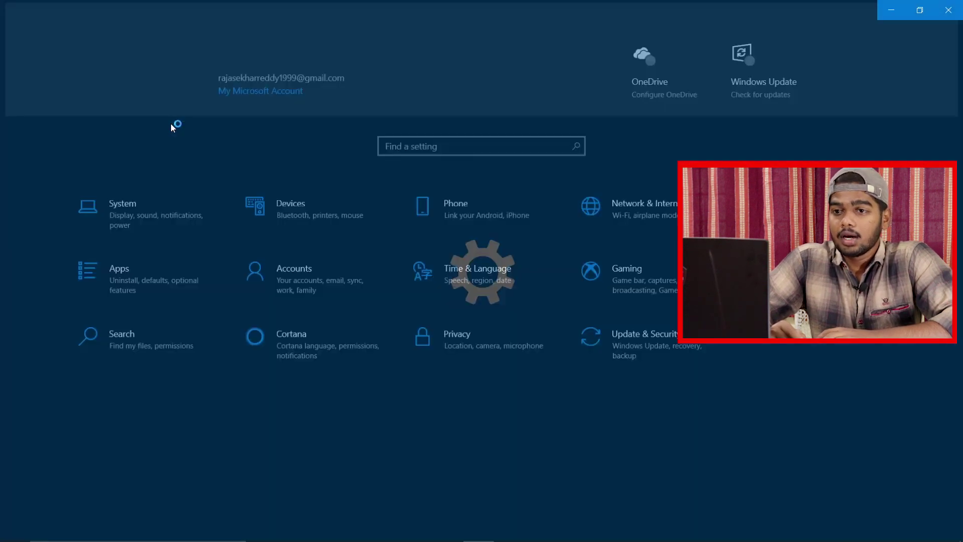
click(150, 221)
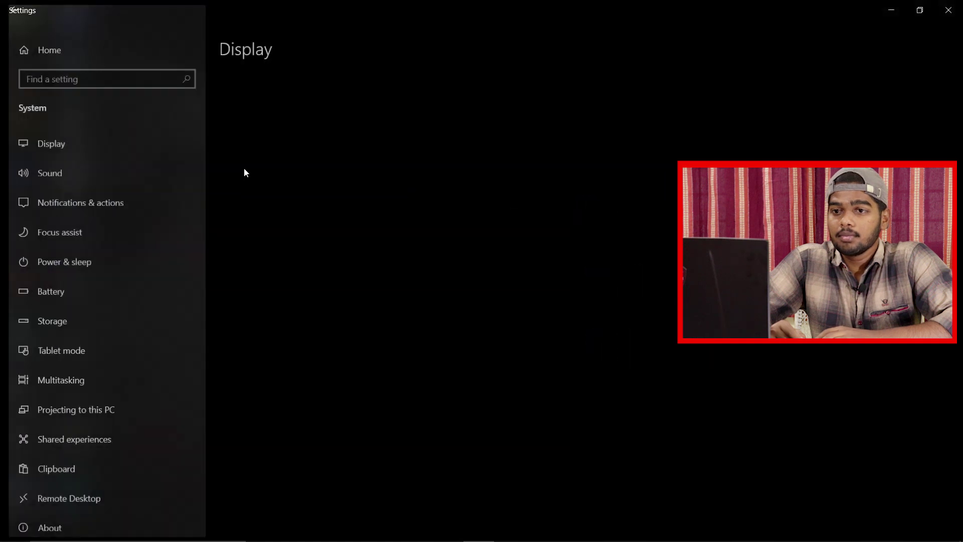
click(96, 144)
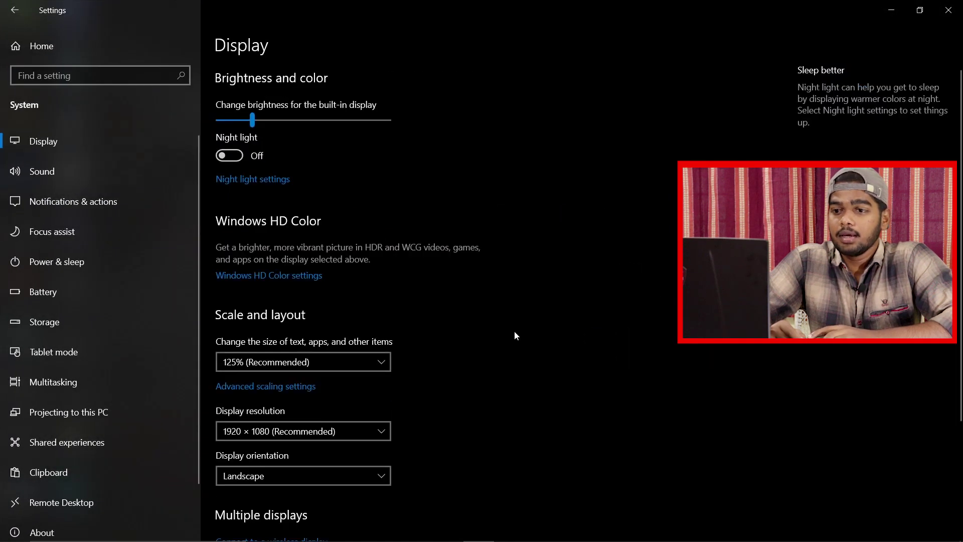
scroll(515, 335, down, 3)
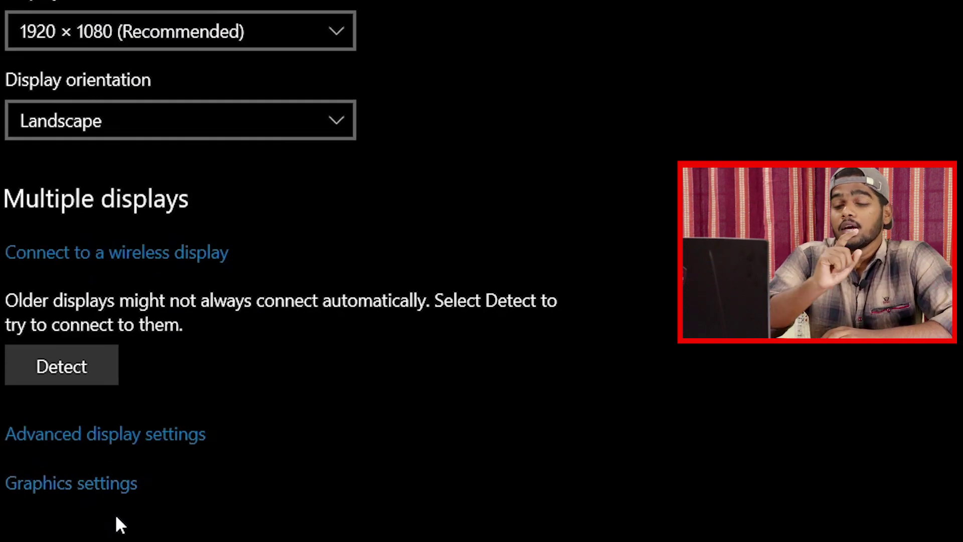
click(92, 486)
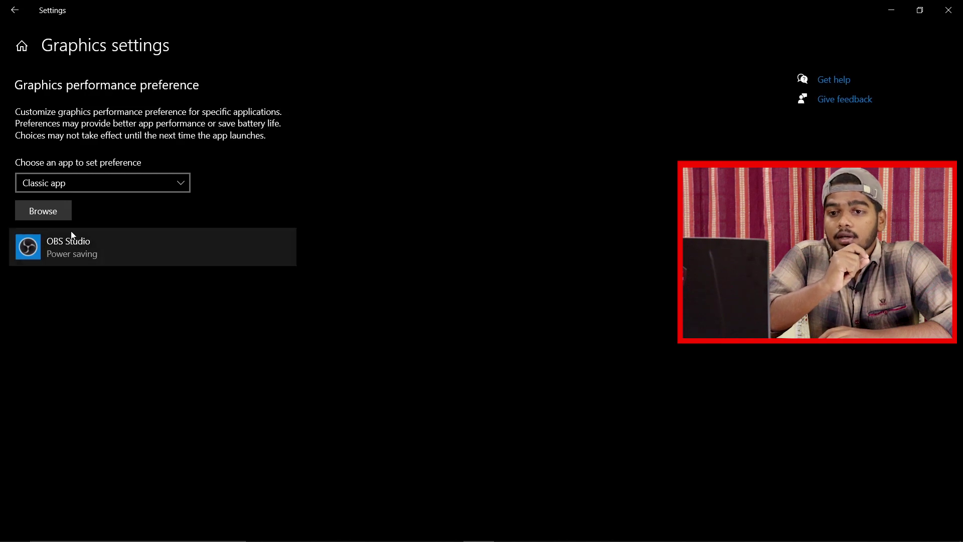
Browse to C:\Program Files\obs-studio\bin\64bit and add obs64 to the graphics preference list.
click(29, 215)
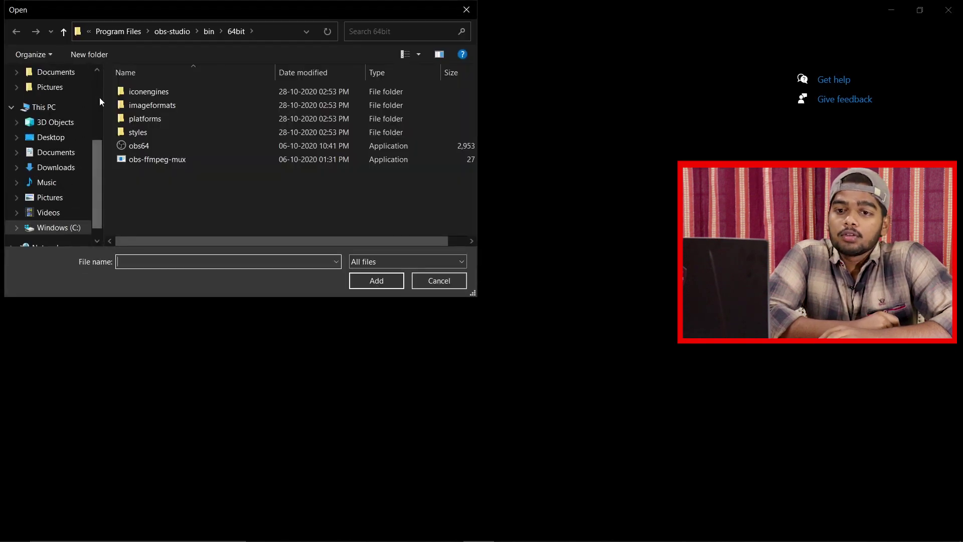
click(69, 229)
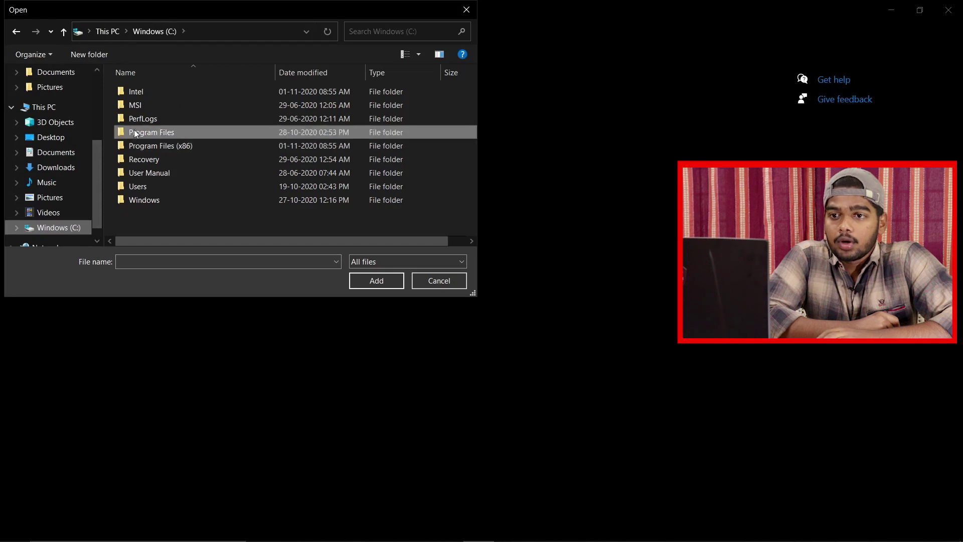
double_click(134, 131)
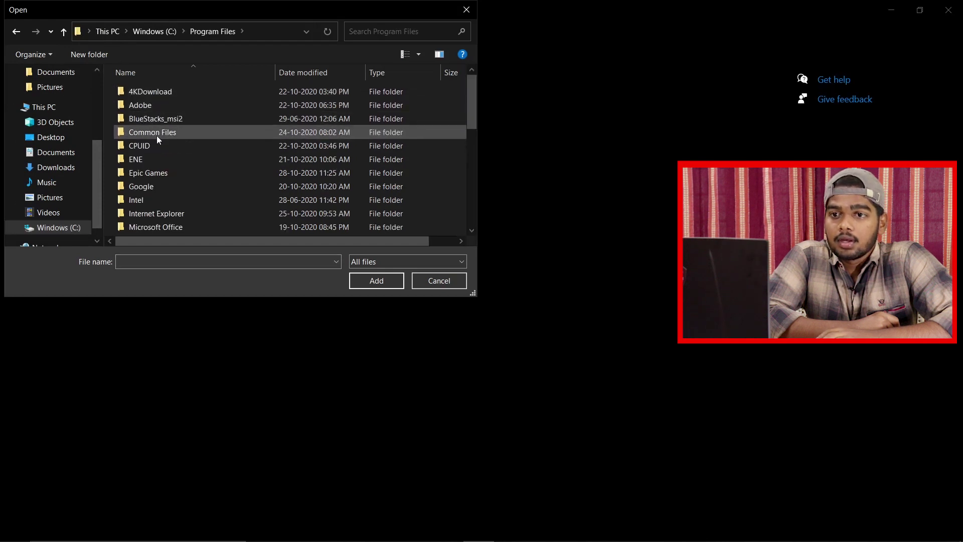
scroll(164, 192, down, 3)
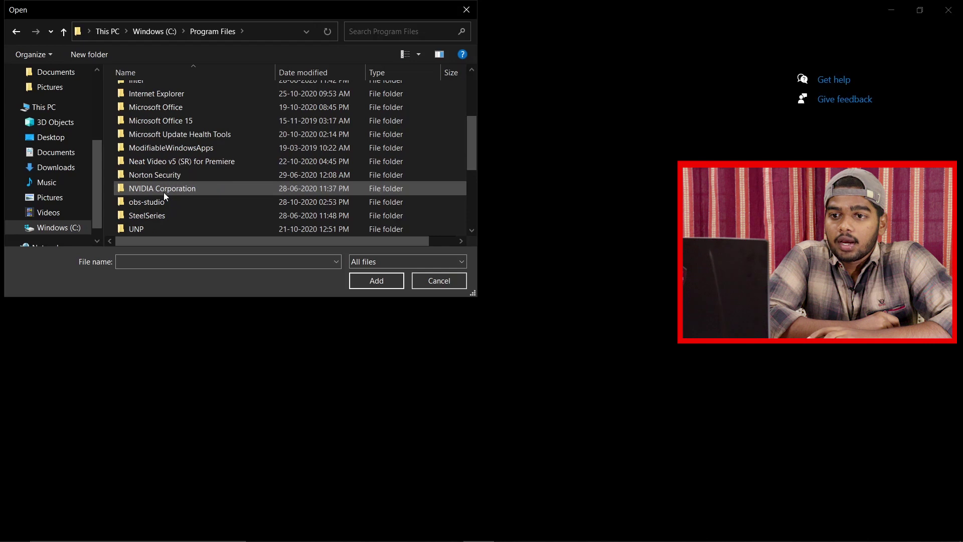
double_click(162, 203)
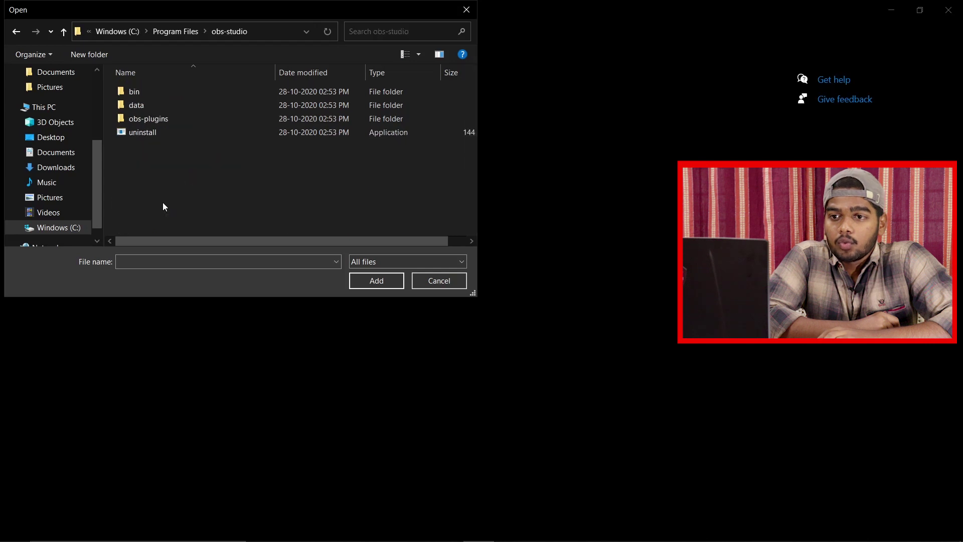
double_click(133, 92)
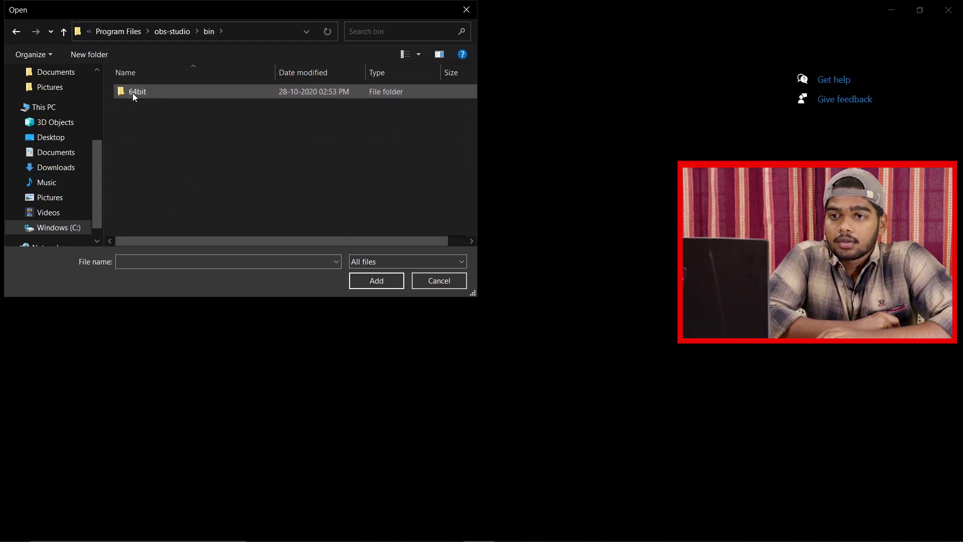
double_click(133, 92)
click(313, 144)
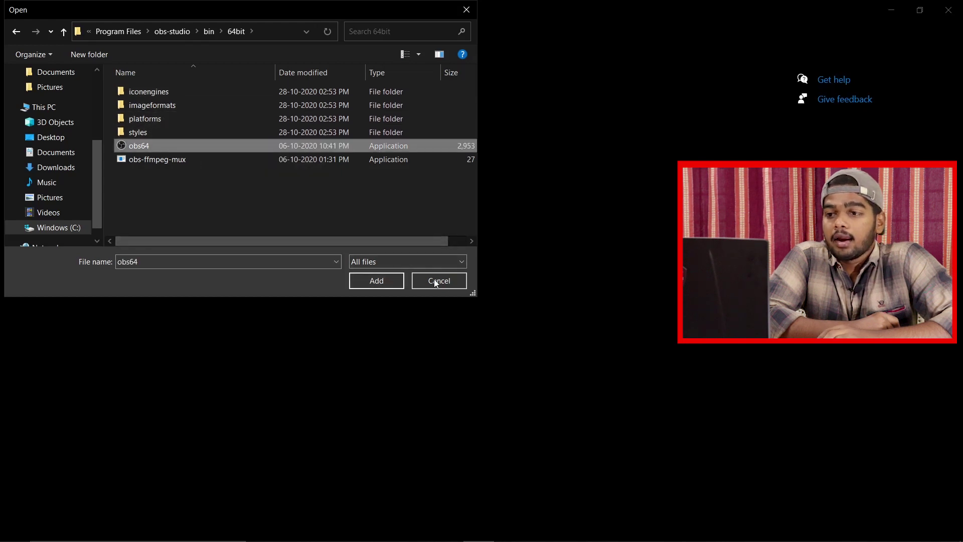
key(Return)
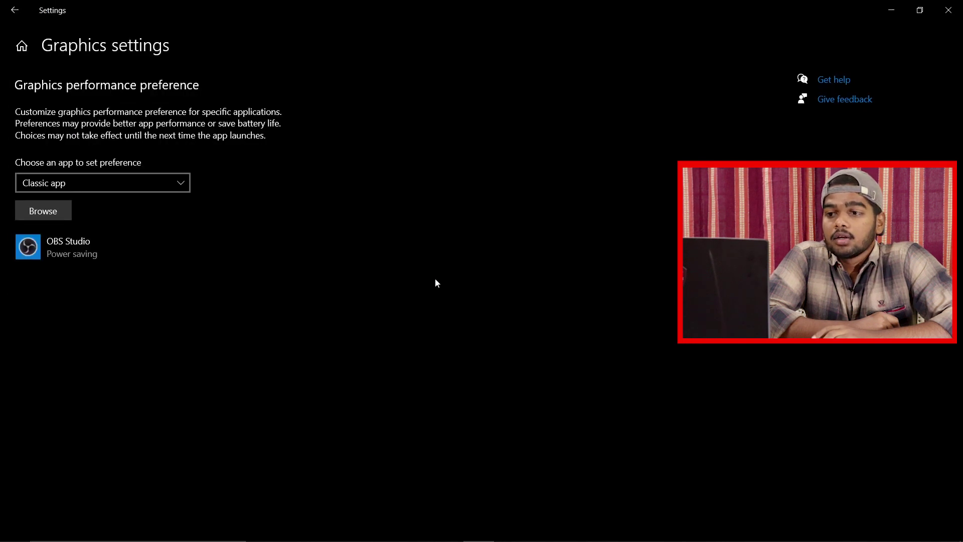
Review OBS Studio's Power saving and High performance GPU options, save Power saving, and close Settings.
click(83, 257)
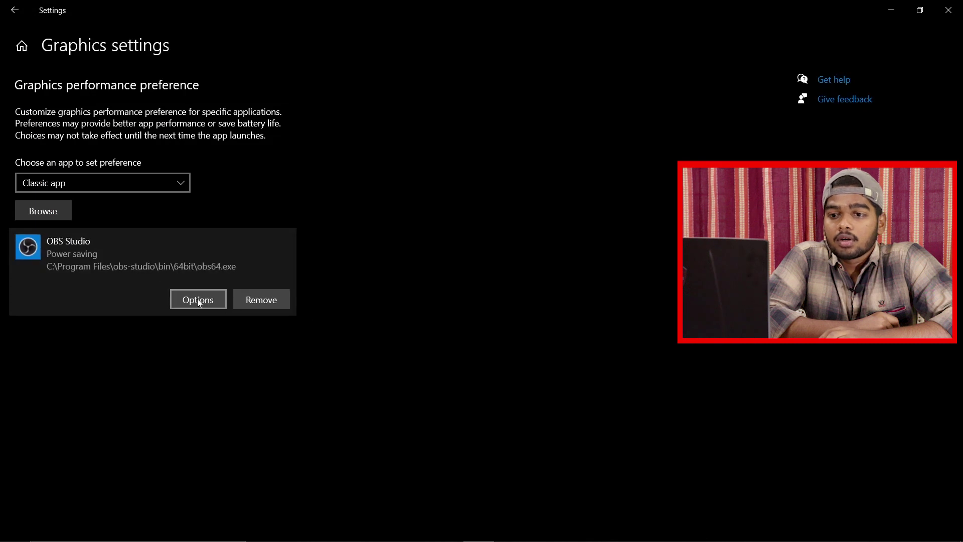
click(199, 302)
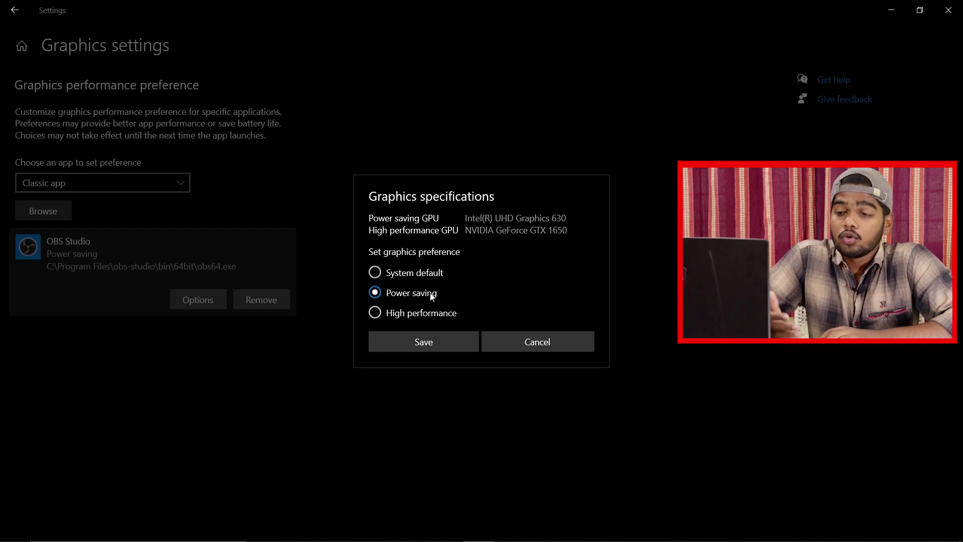
click(414, 342)
click(948, 10)
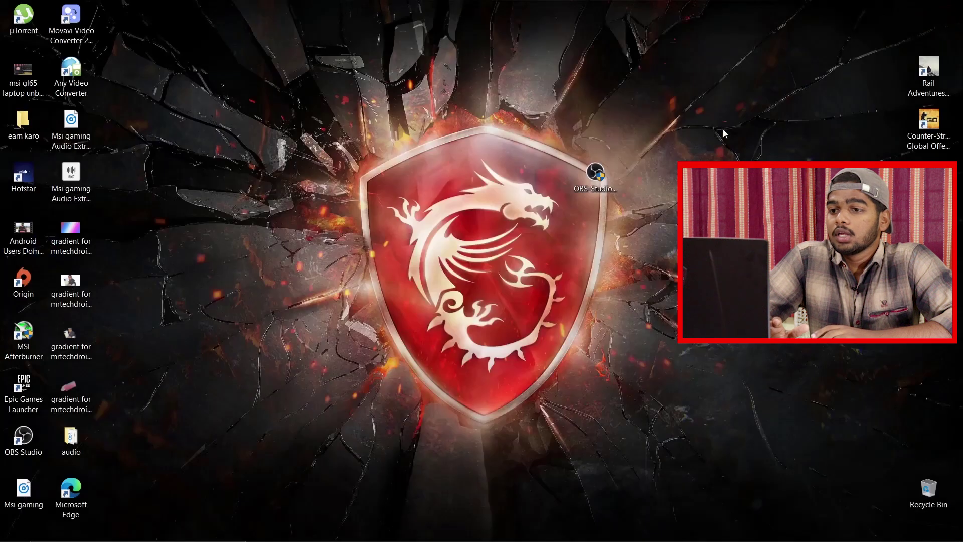